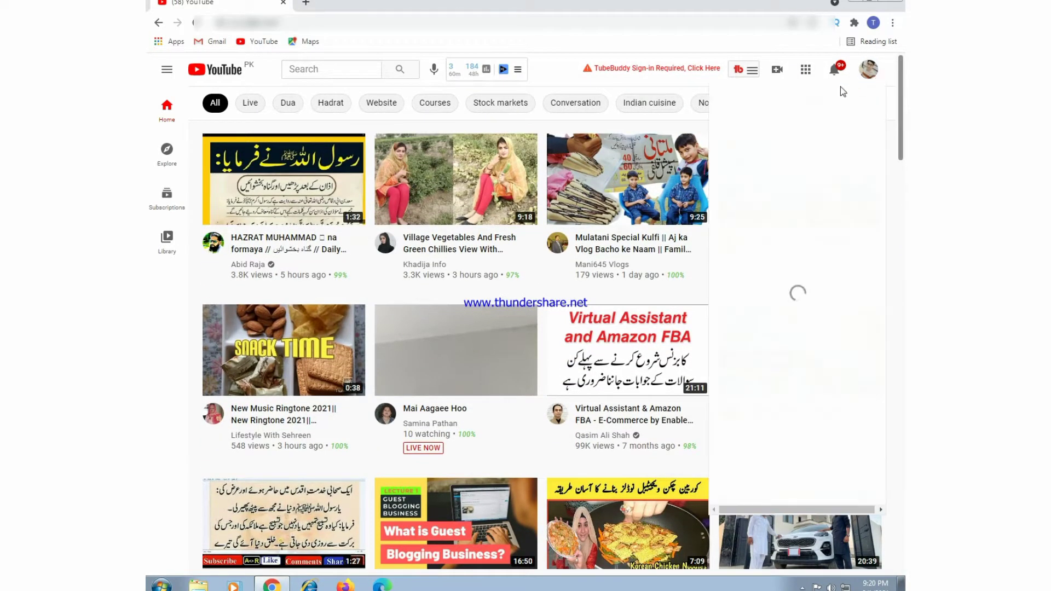
# Step: Open your own channel page, pause its trailer video and open the channel's customization page in YouTube Studio
pyautogui.click(760, 146)
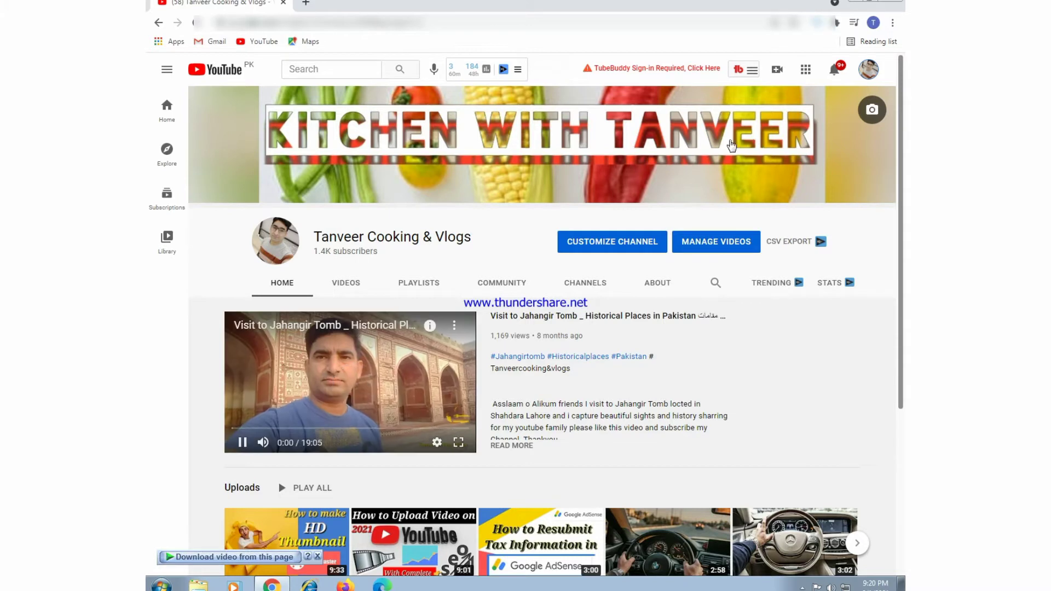
pyautogui.press('k')
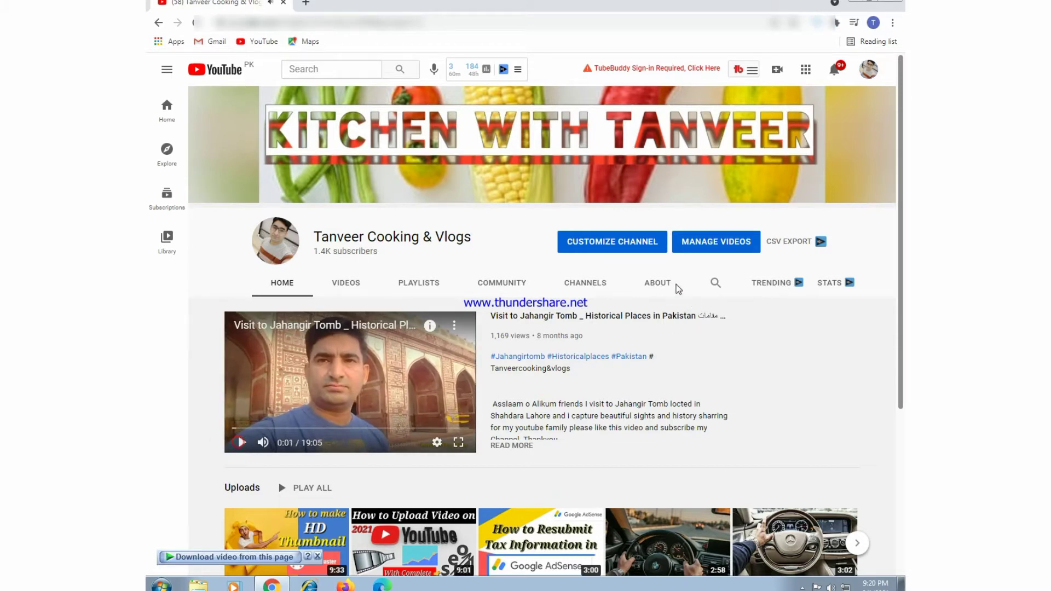
pyautogui.click(616, 247)
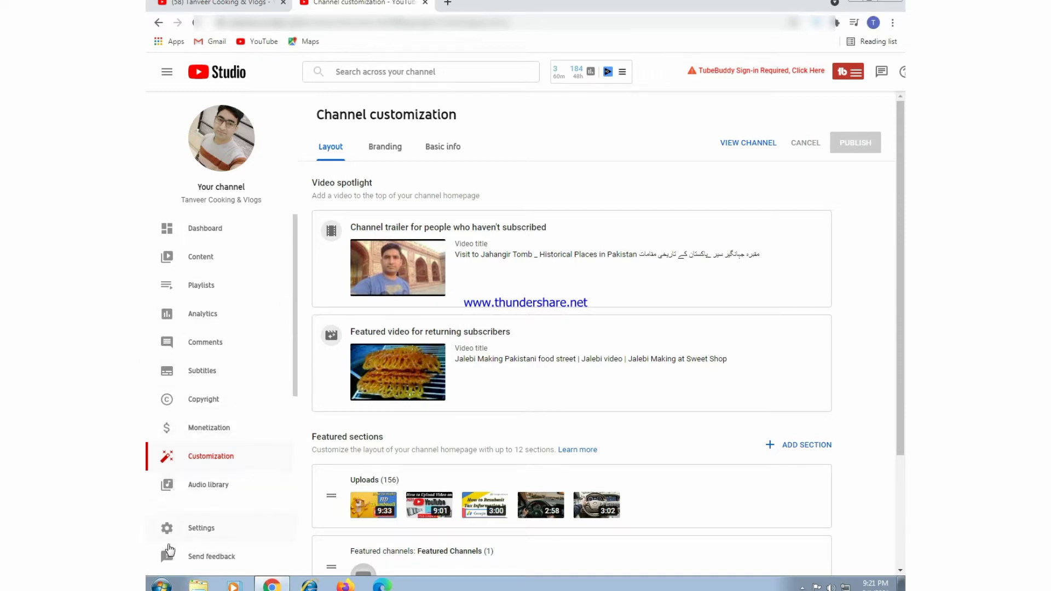
# Step: Open the channel analytics and show the revenue report for the last 28 days
pyautogui.click(183, 316)
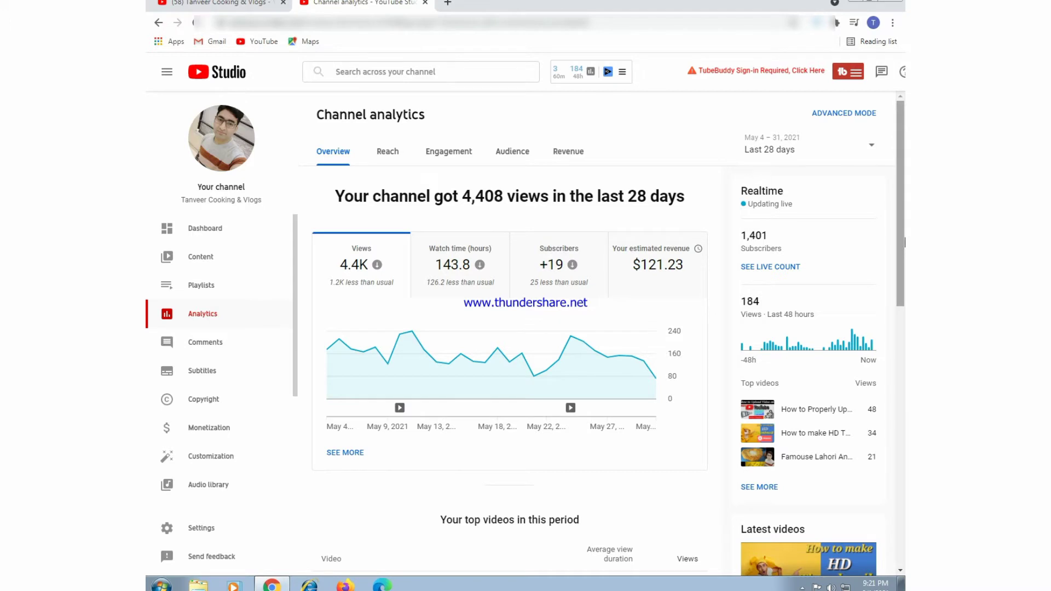
pyautogui.moveTo(905, 241)
pyautogui.mouseDown()
pyautogui.moveTo(904, 479)
pyautogui.moveTo(904, 235)
pyautogui.mouseUp()
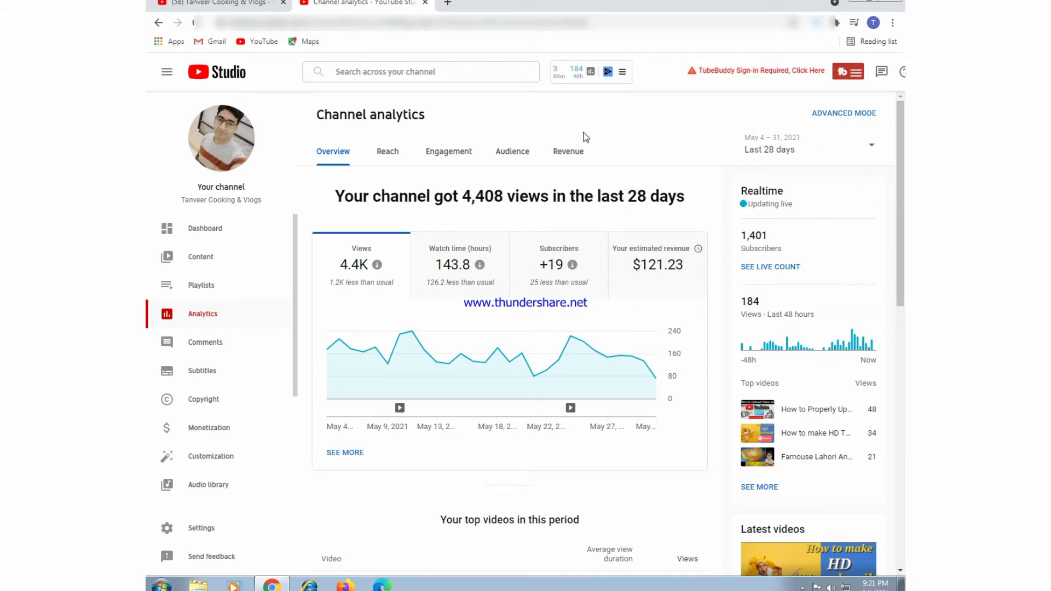
pyautogui.click(556, 151)
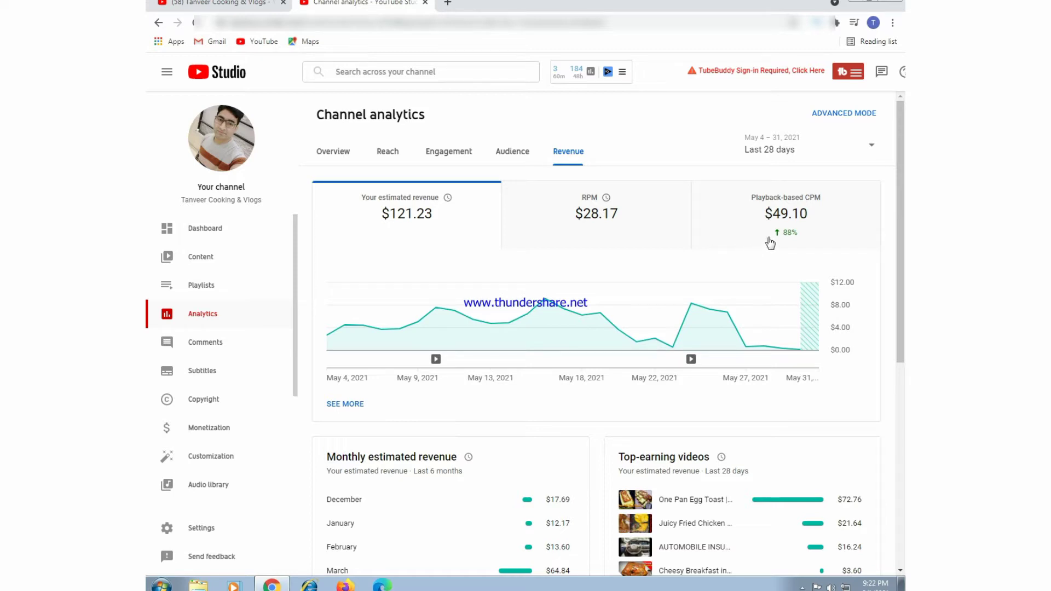
pyautogui.moveTo(772, 241)
# Step: Open the detailed estimated revenue report and examine each video's revenue, RPM, CPM and views over the last 28 days
pyautogui.click(353, 408)
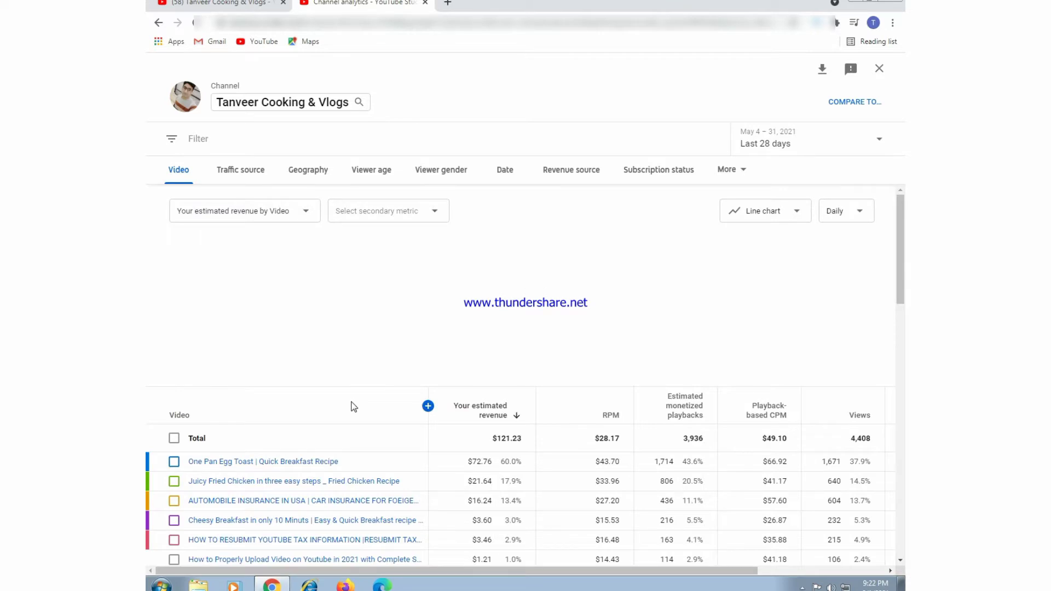
pyautogui.moveTo(375, 345)
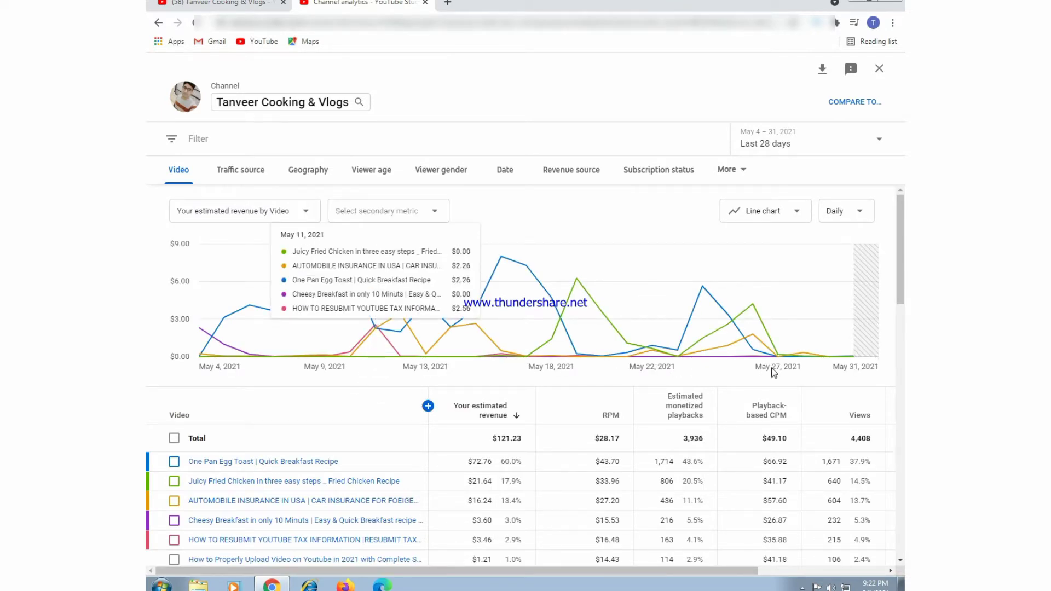
pyautogui.click(901, 293)
pyautogui.moveTo(902, 295); pyautogui.dragTo(904, 367)
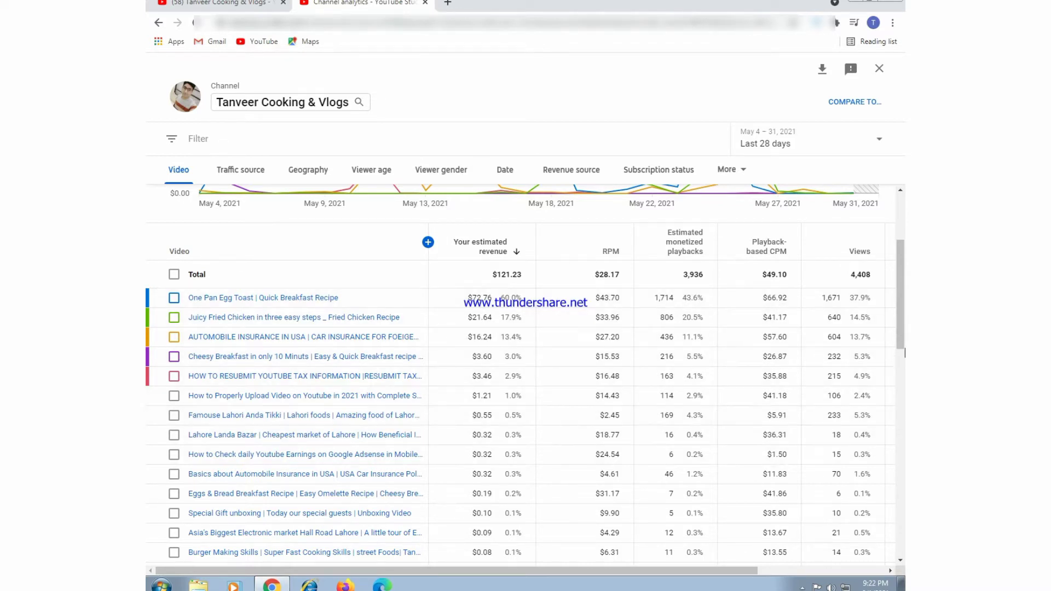
pyautogui.moveTo(905, 353)
pyautogui.mouseDown()
pyautogui.moveTo(905, 547)
pyautogui.moveTo(904, 278)
pyautogui.moveTo(905, 333)
pyautogui.mouseUp()
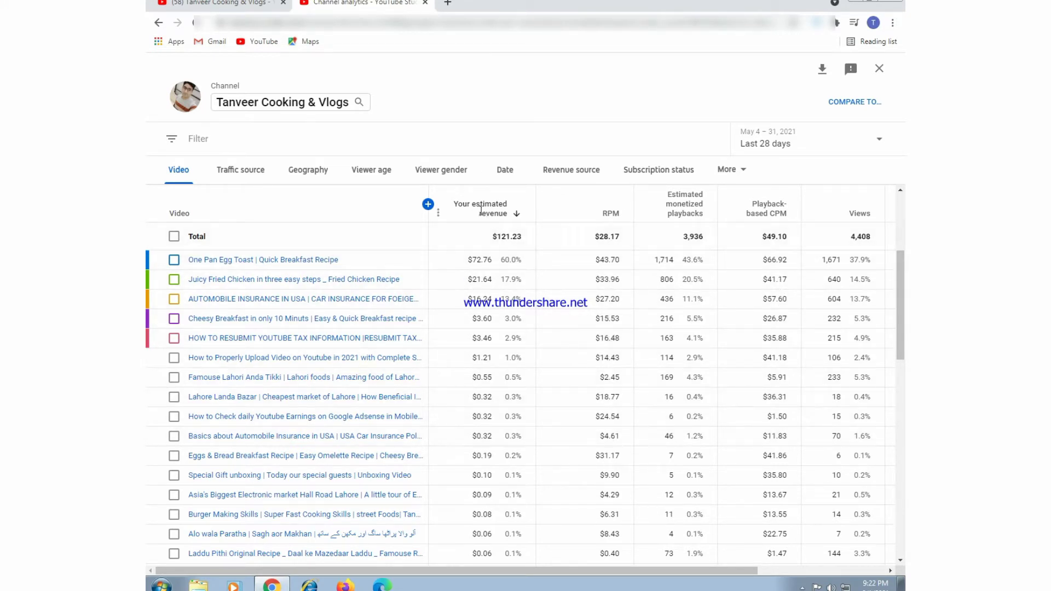
pyautogui.moveTo(492, 213)
# Step: Set the report period to the last 7 days and examine the estimated revenue per video
pyautogui.click(881, 141)
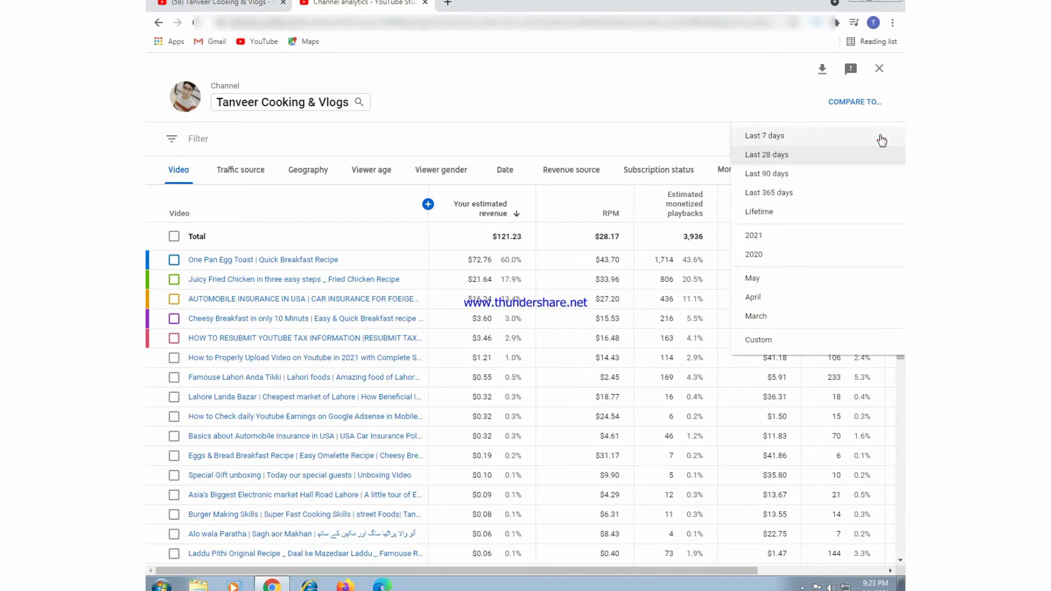
pyautogui.click(840, 143)
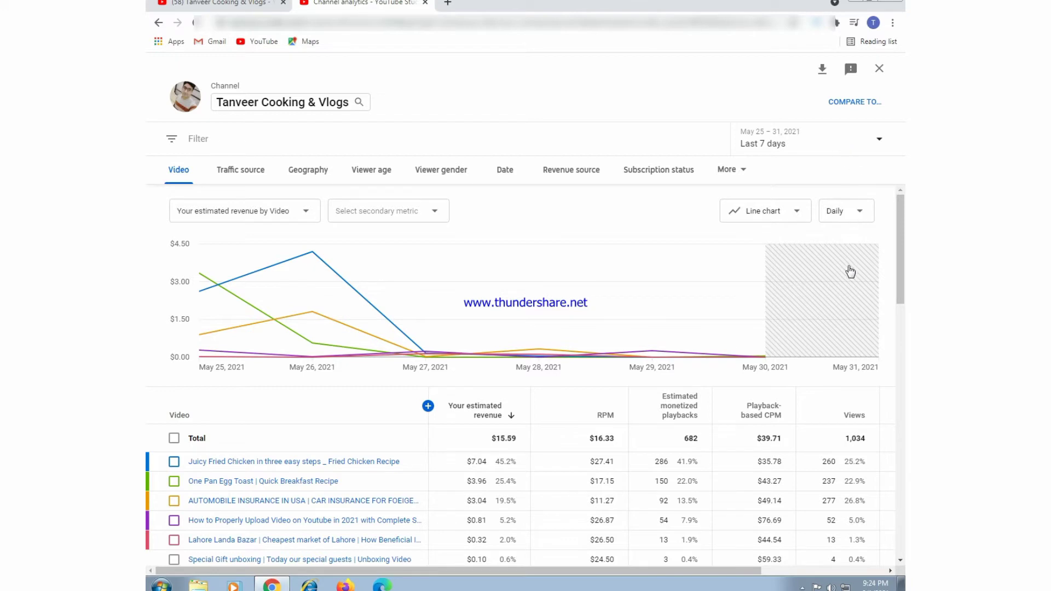
pyautogui.moveTo(902, 263); pyautogui.dragTo(903, 304)
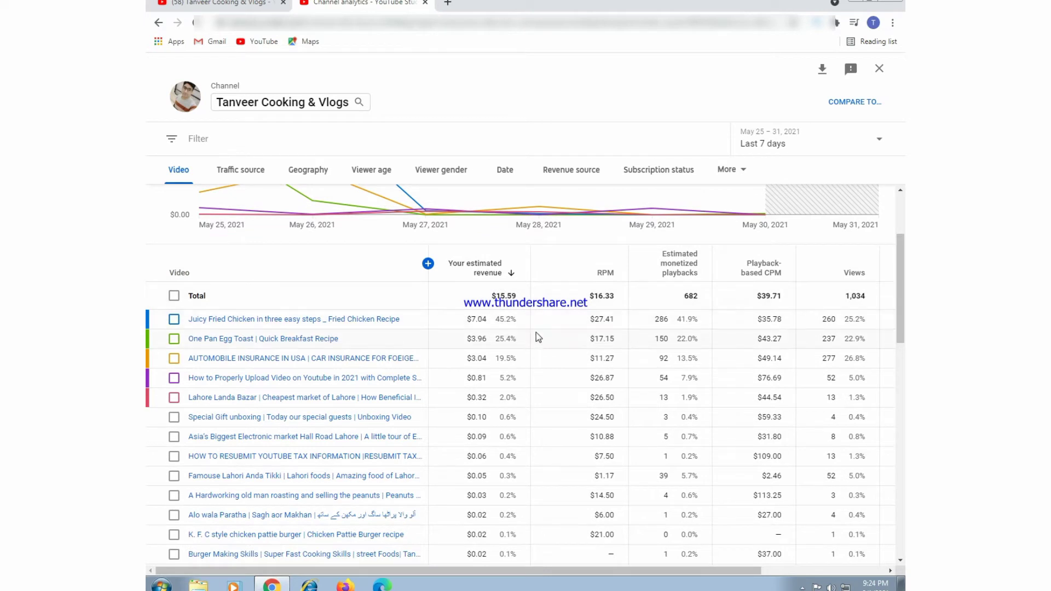
pyautogui.moveTo(452, 284)
# Step: Set a custom date range of May 30 – 31, 2021 and examine each video's estimated revenue, CPM and views
pyautogui.click(879, 144)
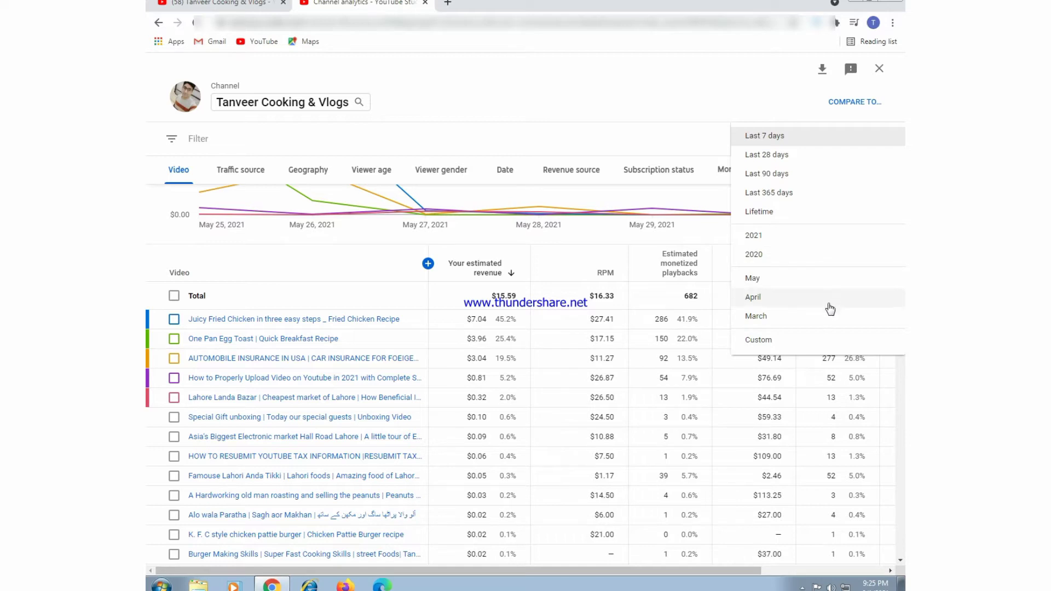
pyautogui.click(819, 341)
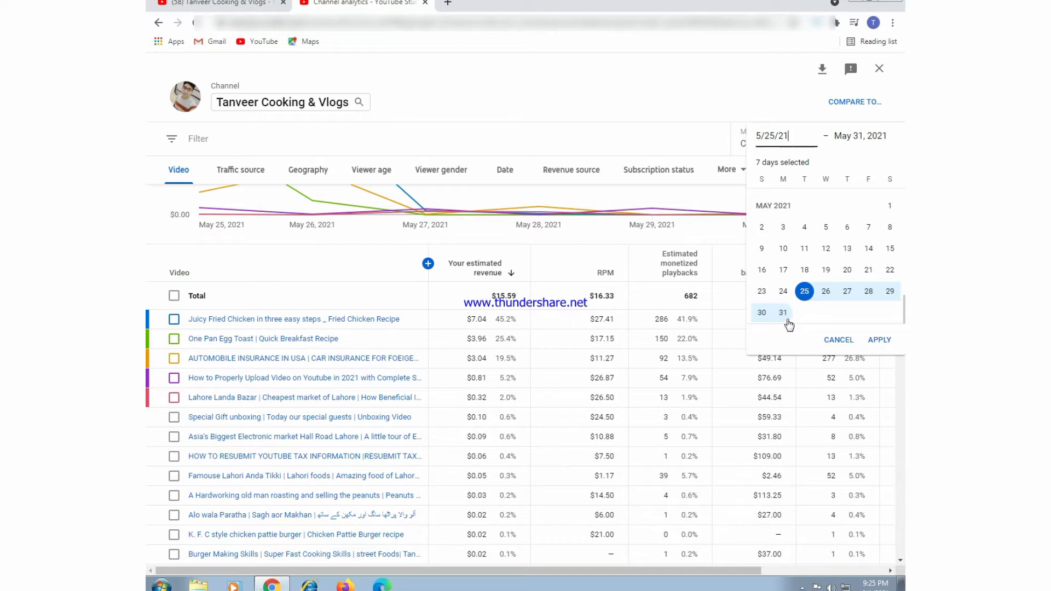
pyautogui.click(762, 319)
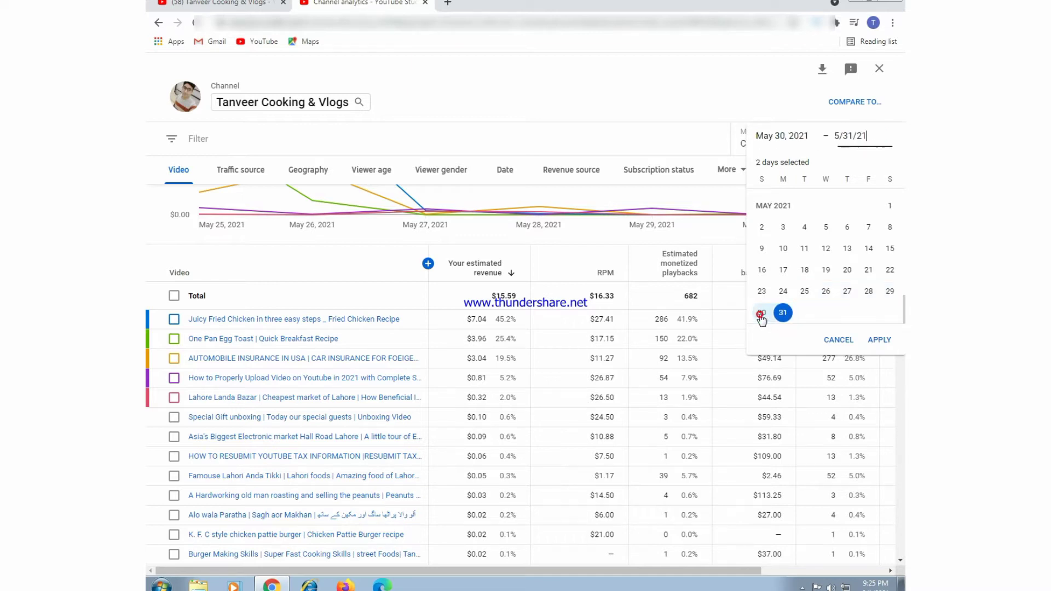
pyautogui.click(780, 320)
pyautogui.click(879, 340)
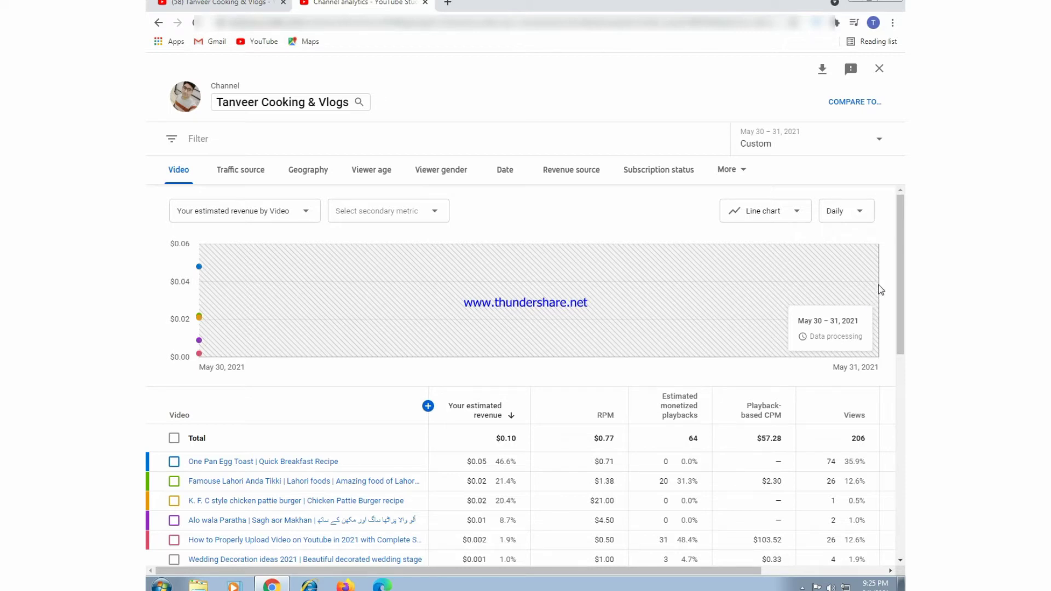
pyautogui.moveTo(905, 283); pyautogui.dragTo(902, 378)
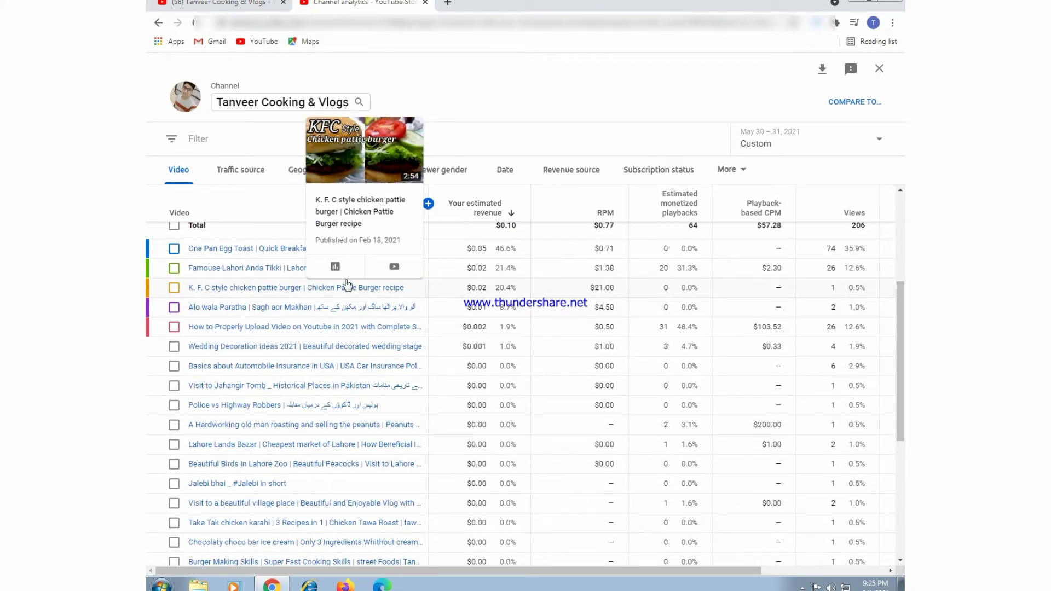
pyautogui.scroll(1, 905, 302)
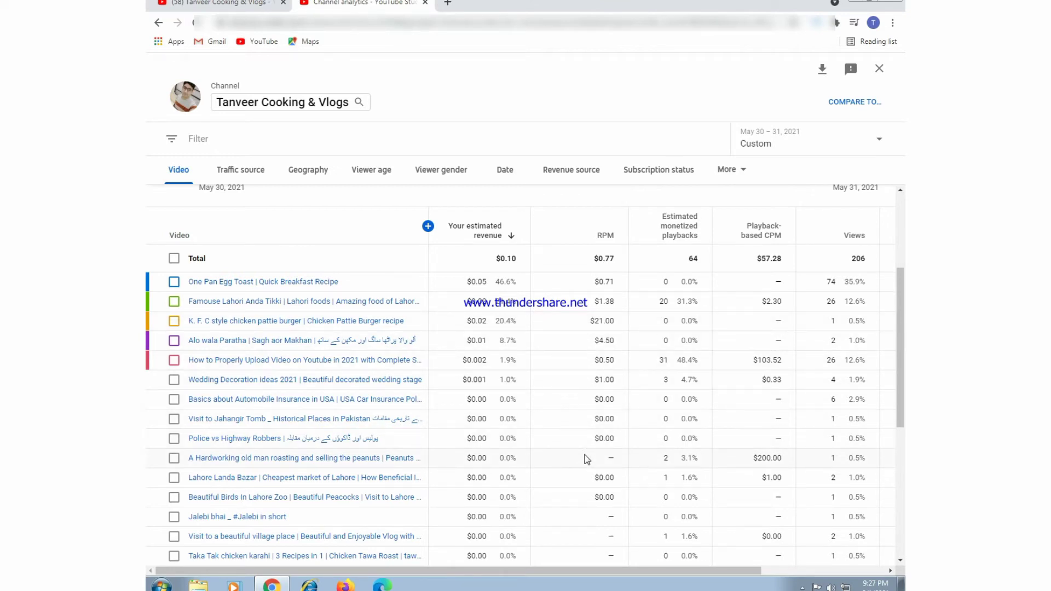
pyautogui.moveTo(901, 408)
pyautogui.mouseDown()
pyautogui.moveTo(904, 553)
pyautogui.moveTo(898, 397)
pyautogui.mouseUp()
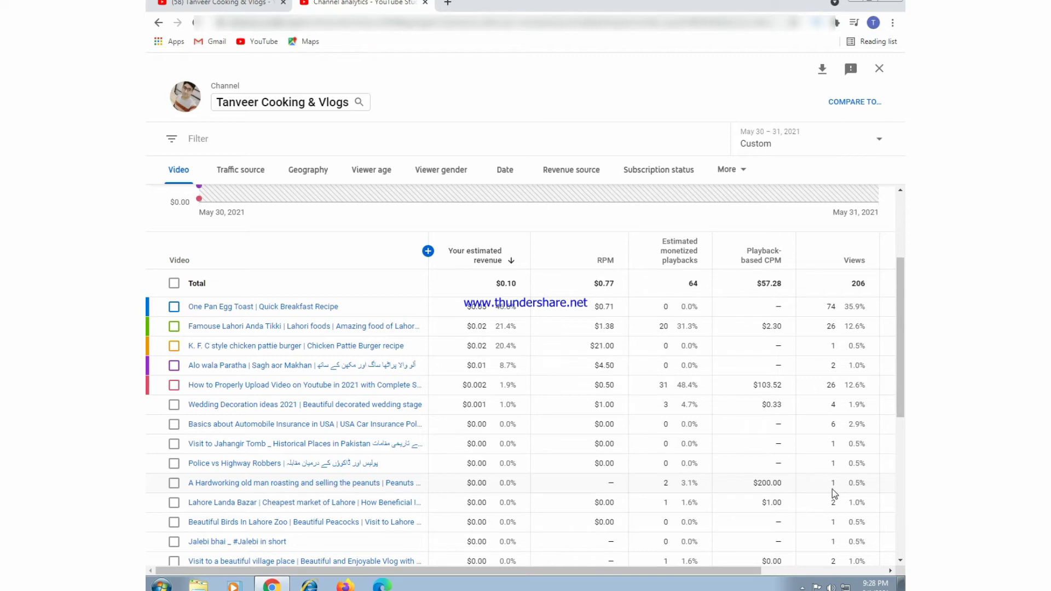
pyautogui.moveTo(900, 402); pyautogui.dragTo(889, 198)
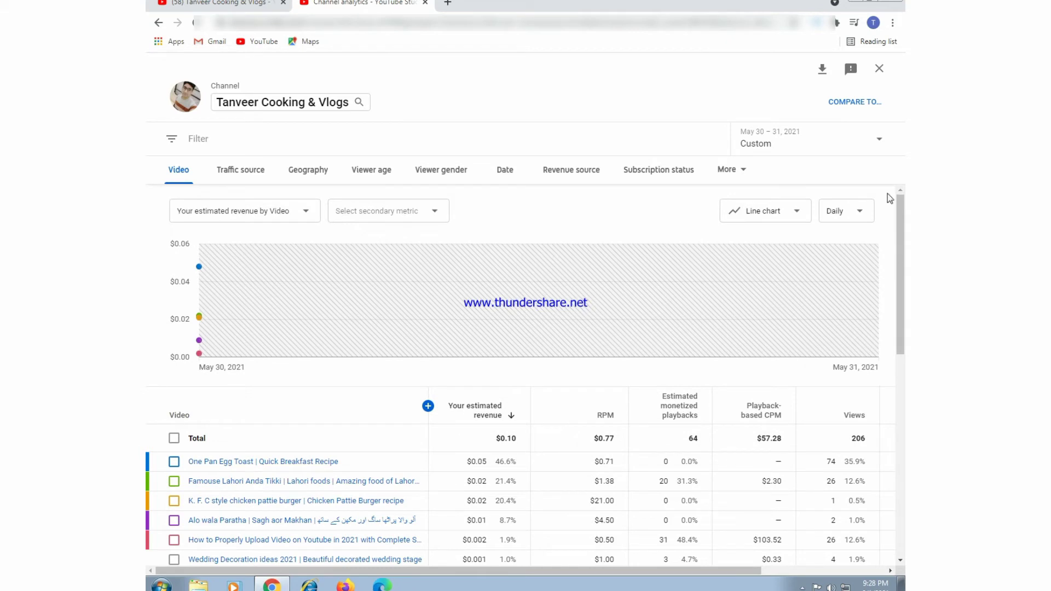
# Step: Leave the period options unchanged and go back from the custom-range video report
pyautogui.click(882, 138)
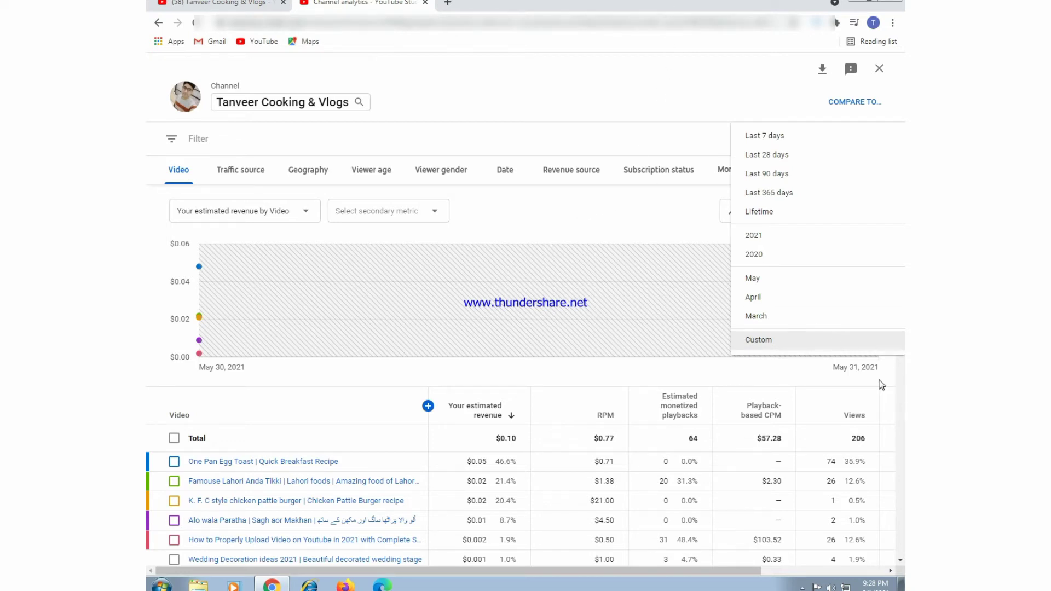
pyautogui.click(662, 71)
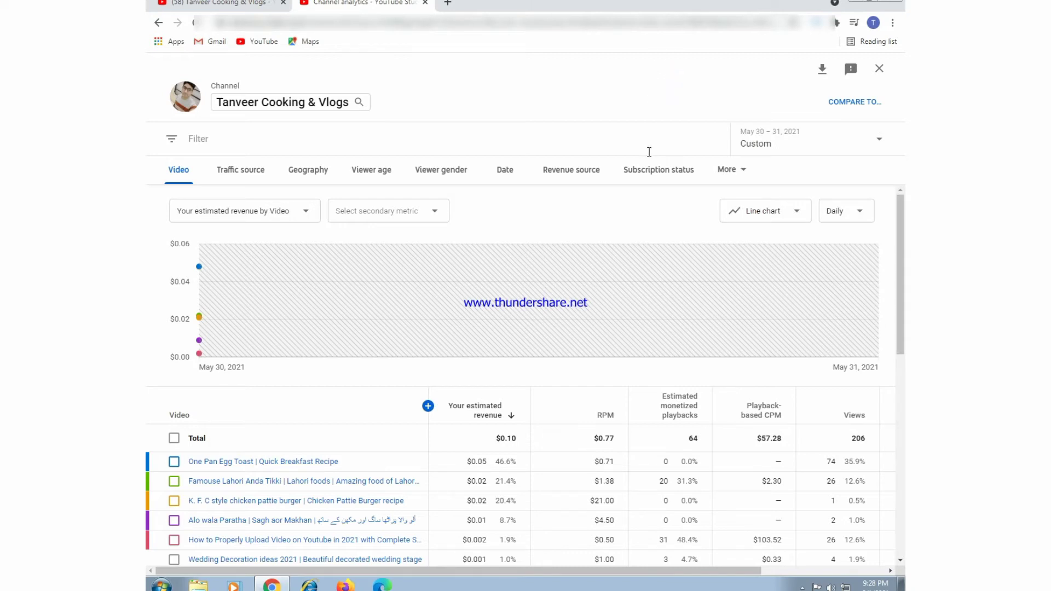
pyautogui.click(155, 30)
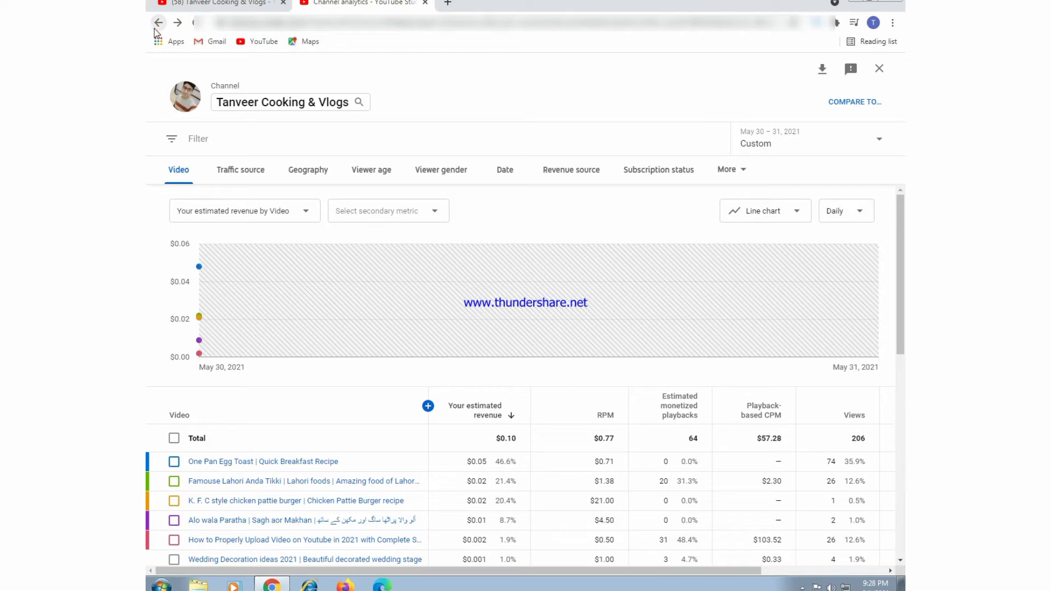
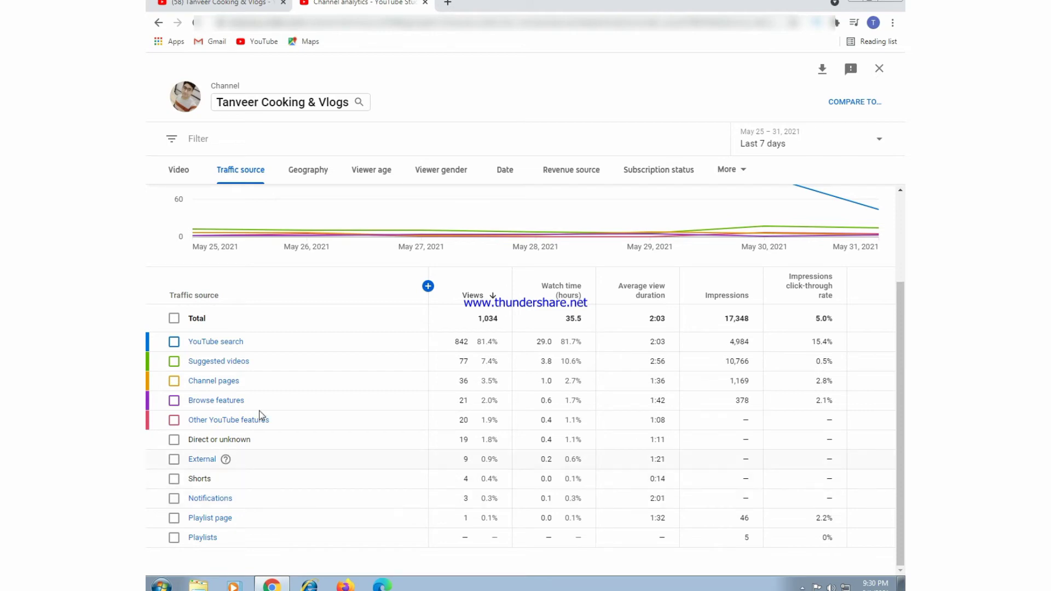
# Step: Review the last-7-days traffic sources and the breakdowns by geography, viewer age and viewer gender
pyautogui.moveTo(255, 342)
pyautogui.click(317, 171)
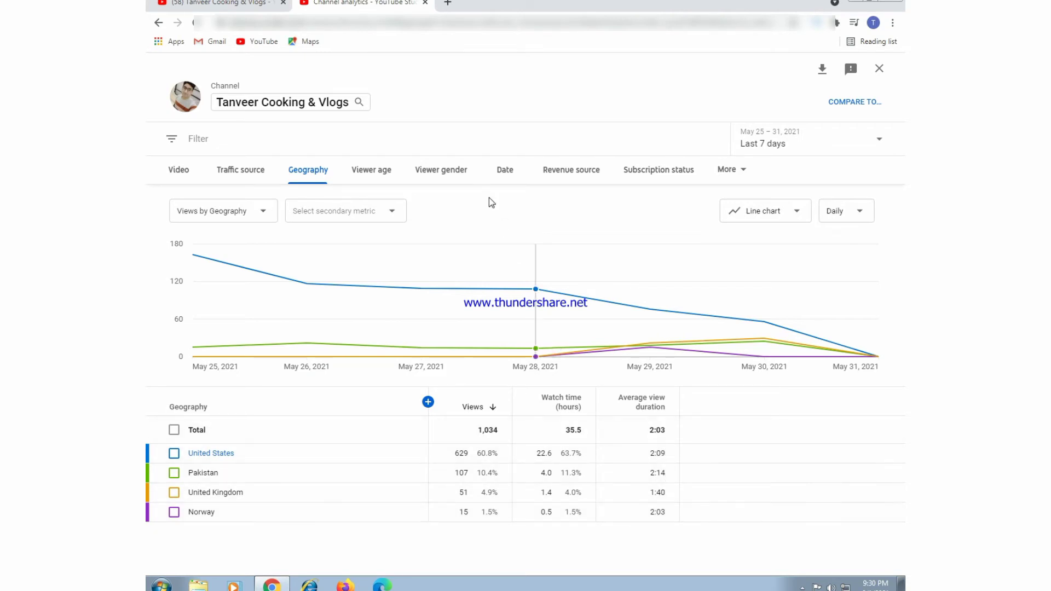
pyautogui.click(379, 175)
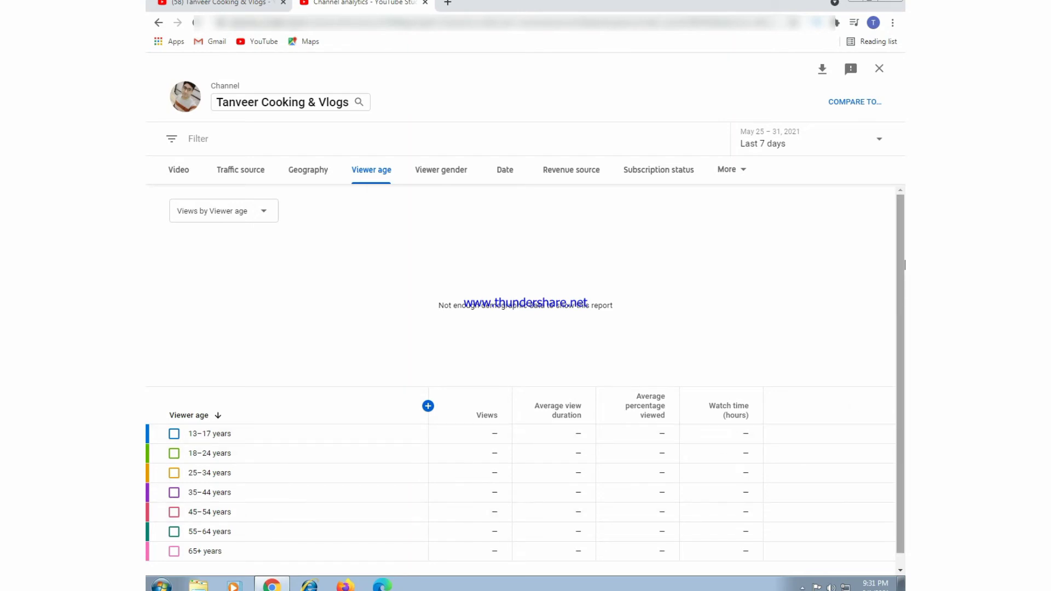
pyautogui.scroll(-1, 903, 371)
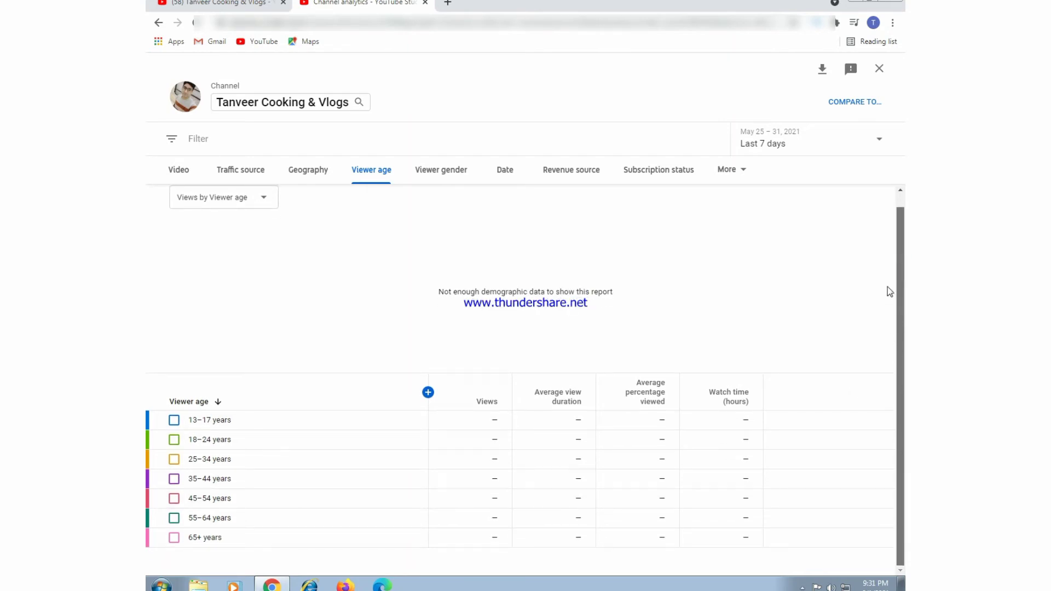
pyautogui.click(440, 175)
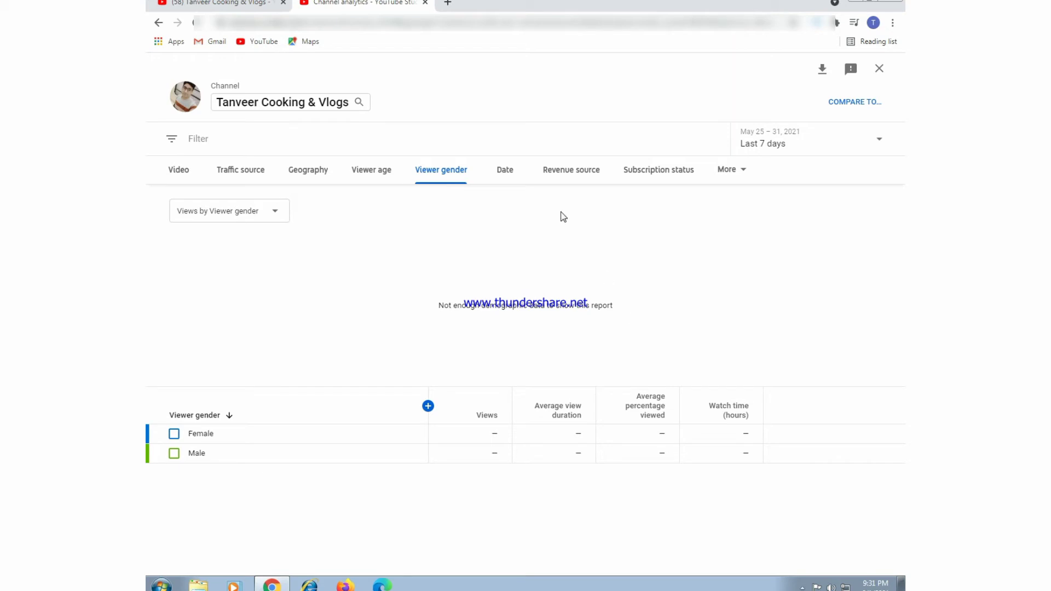
# Step: Review the daily views and earnings by date, and the estimated revenue by revenue source, for the last 7 days
pyautogui.click(502, 172)
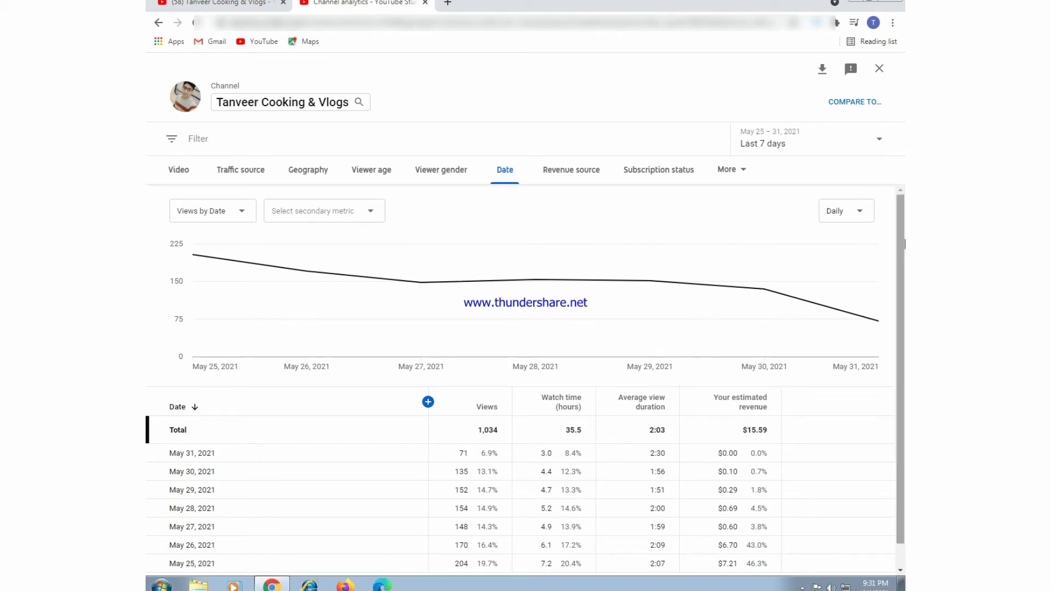
pyautogui.moveTo(905, 271); pyautogui.dragTo(905, 306)
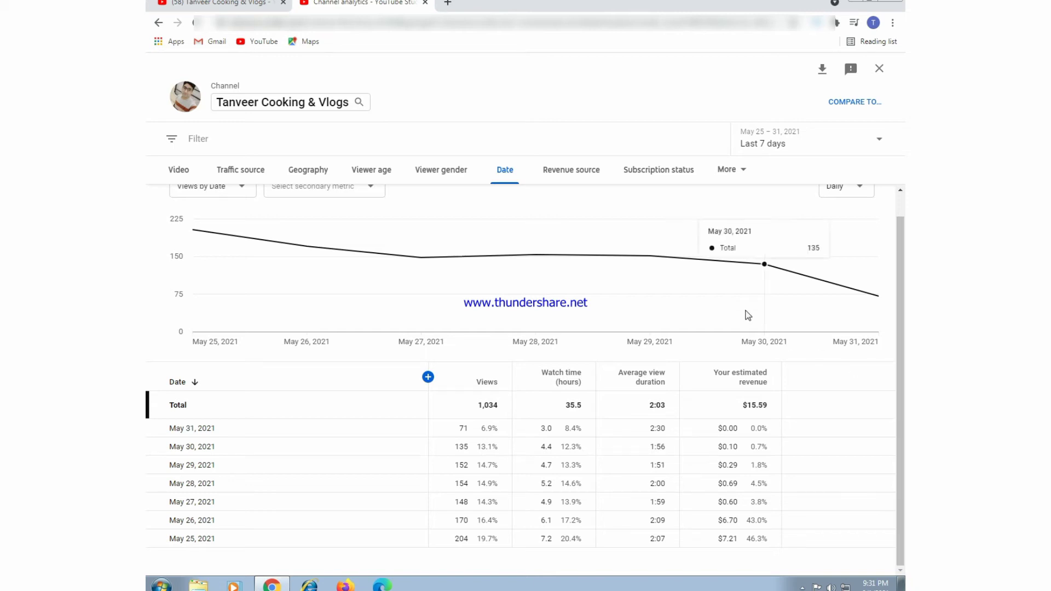
pyautogui.click(592, 174)
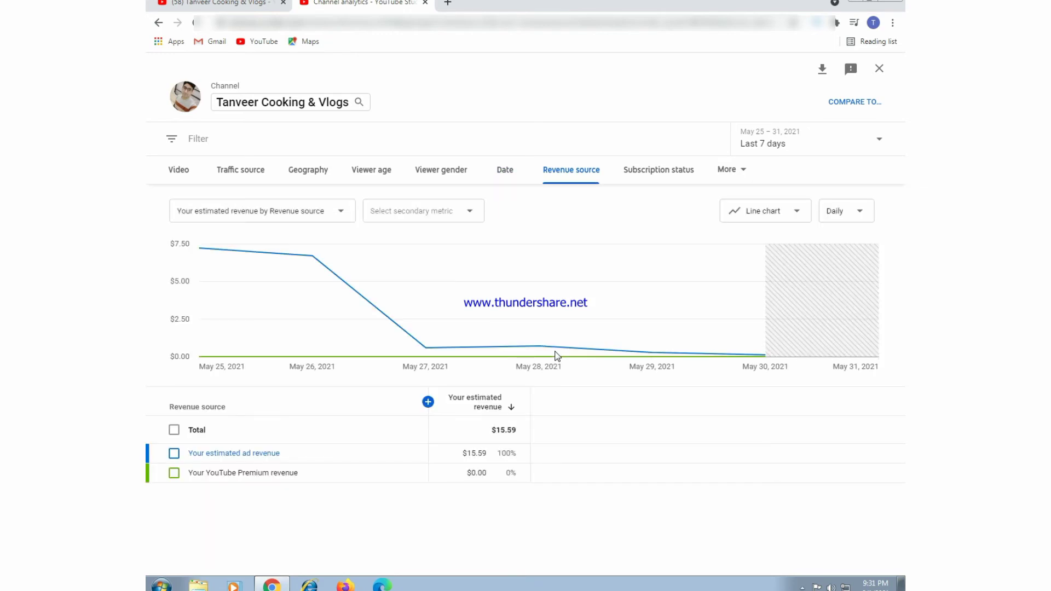
pyautogui.moveTo(558, 356)
pyautogui.moveTo(663, 259)
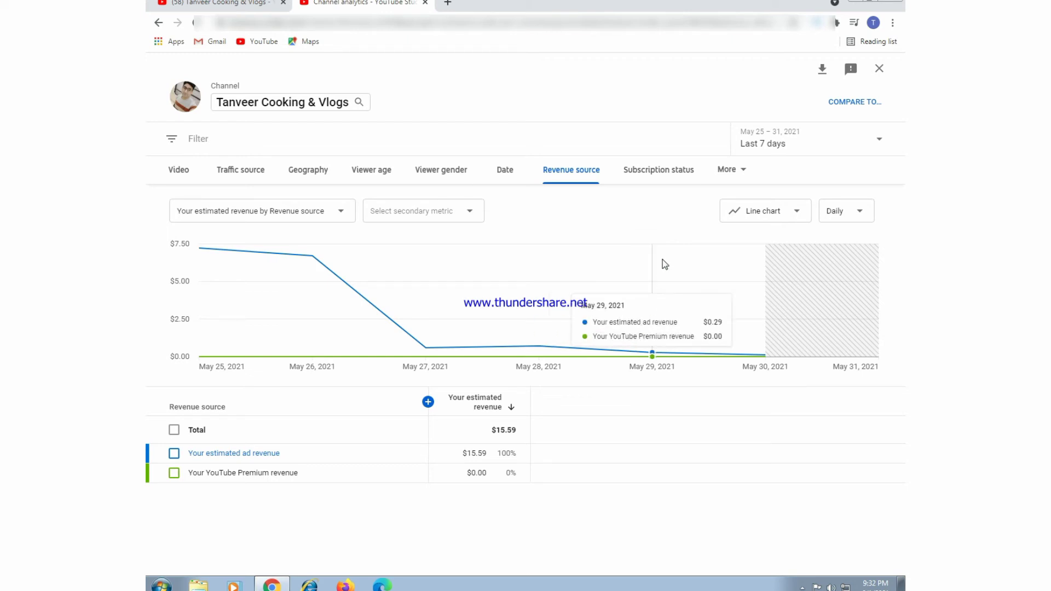
# Step: Show the last-7-days views by subscription status and list the additional report breakdowns
pyautogui.click(676, 173)
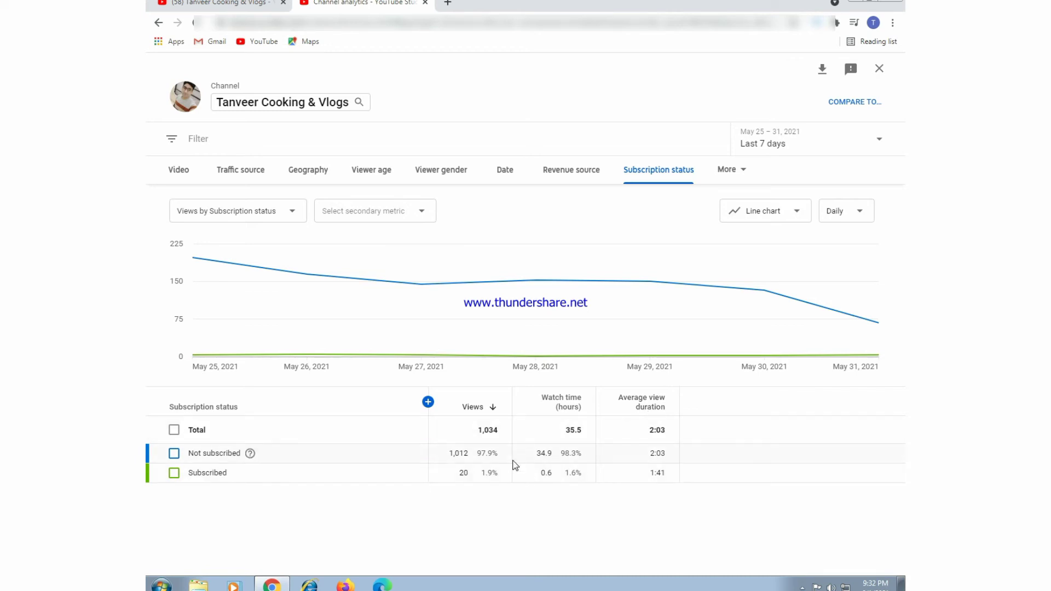
pyautogui.click(745, 173)
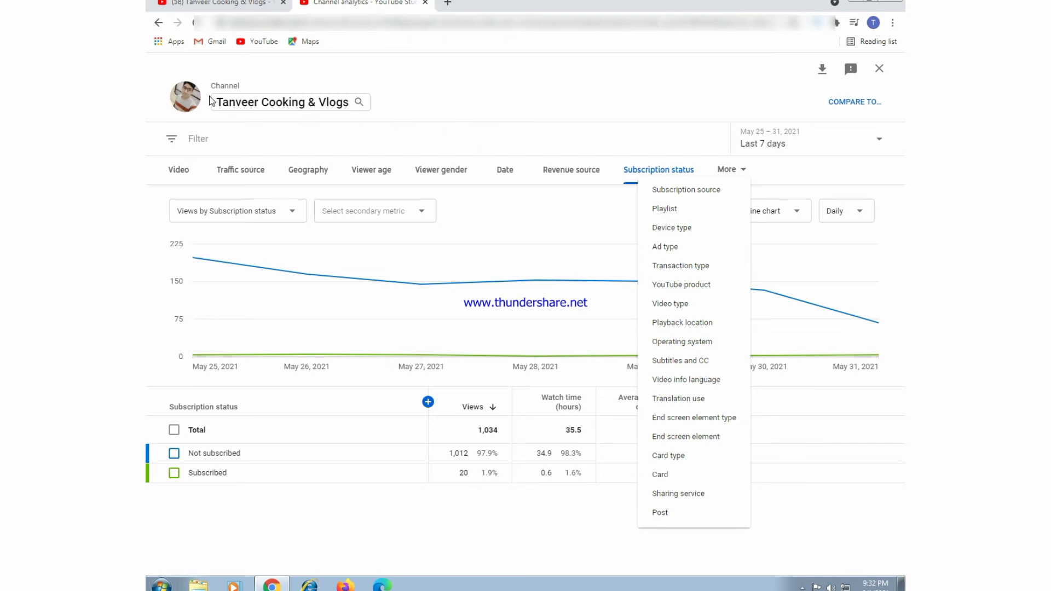
# Step: Go back through the last-7-days report breakdowns to the channel's Revenue analytics for the last 28 days
pyautogui.click(159, 23)
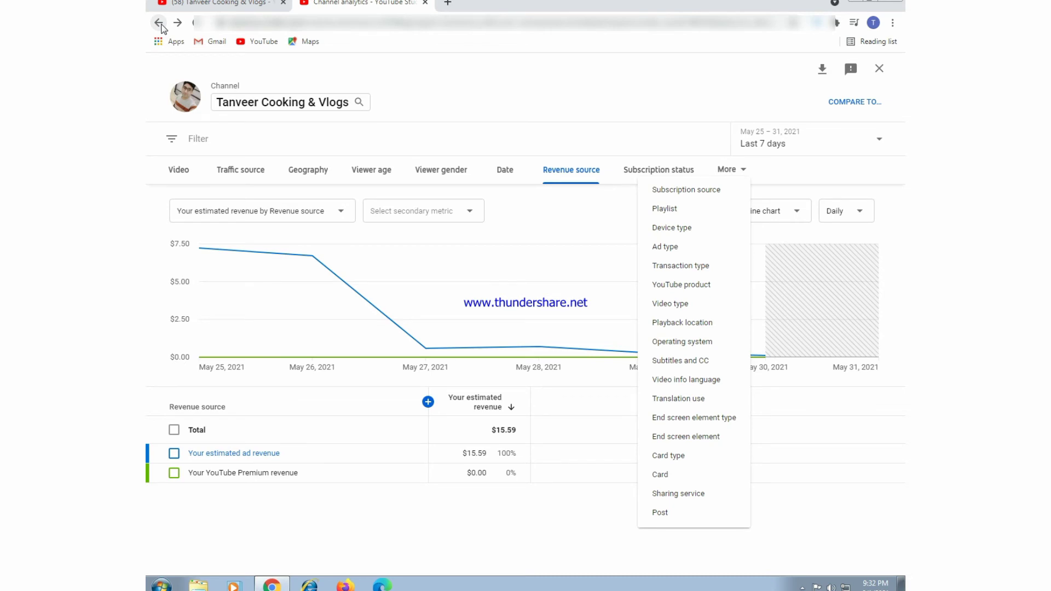
pyautogui.click(159, 23)
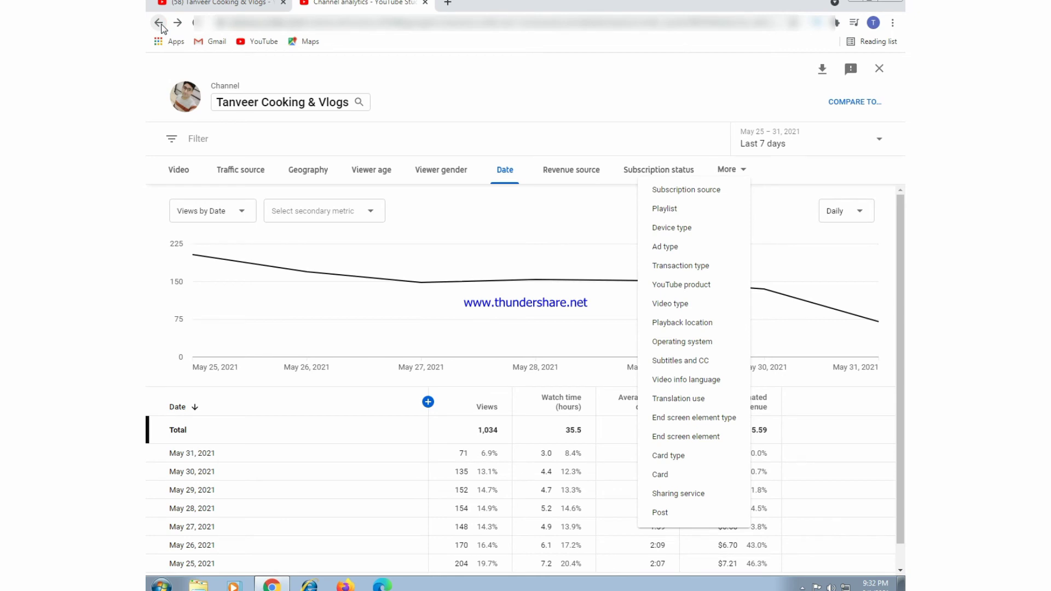
pyautogui.click(160, 24)
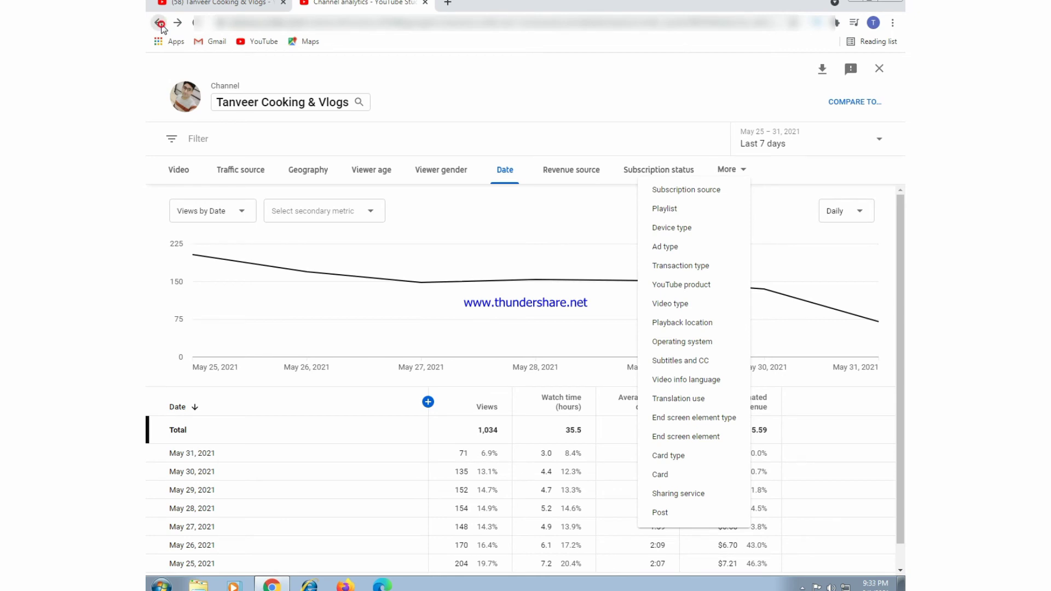
pyautogui.click(600, 208)
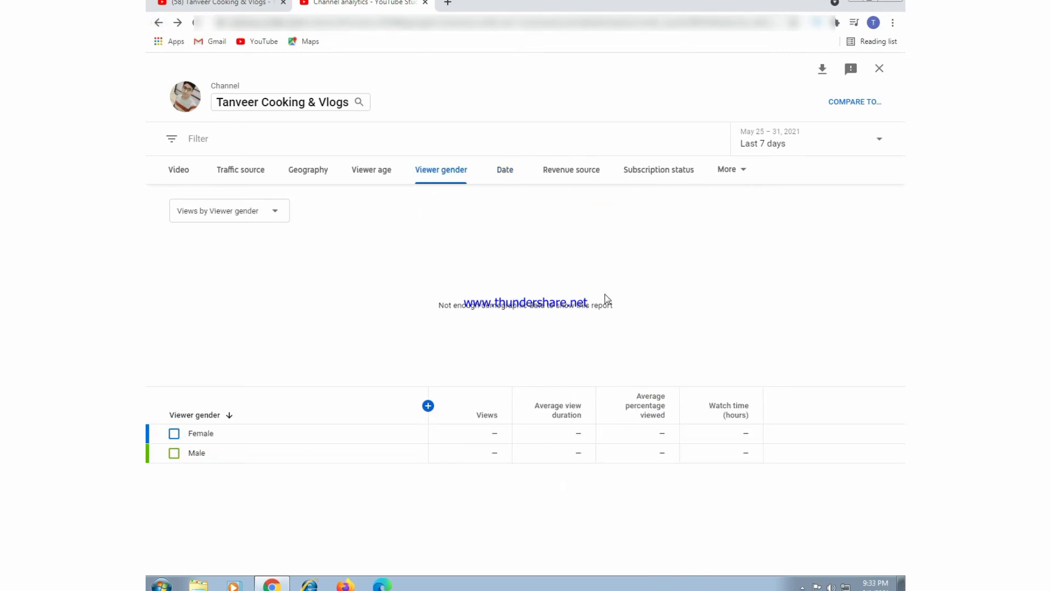
pyautogui.click(160, 23)
pyautogui.click(160, 24)
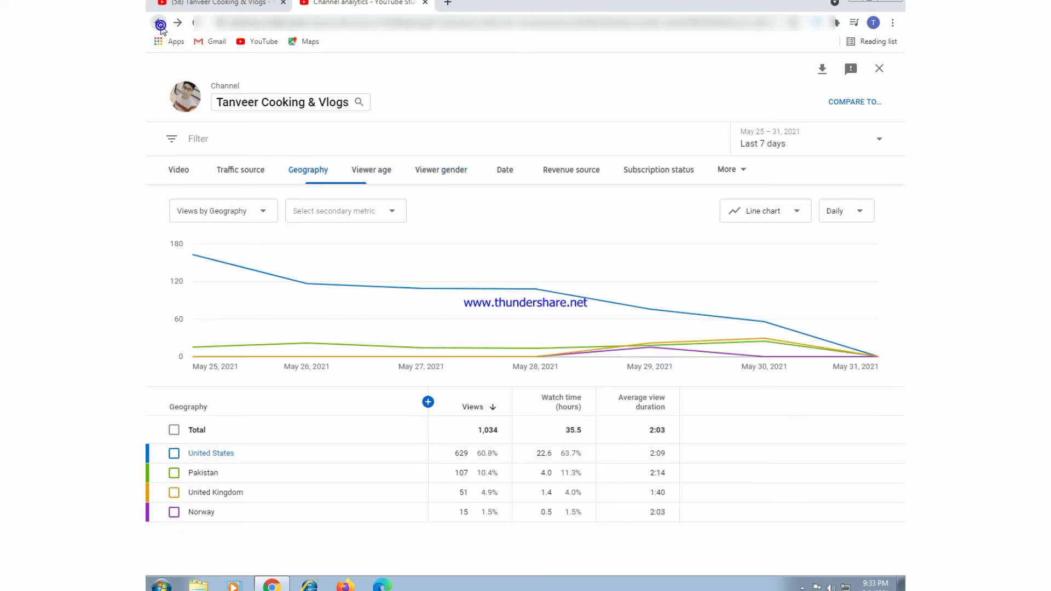
pyautogui.click(160, 24)
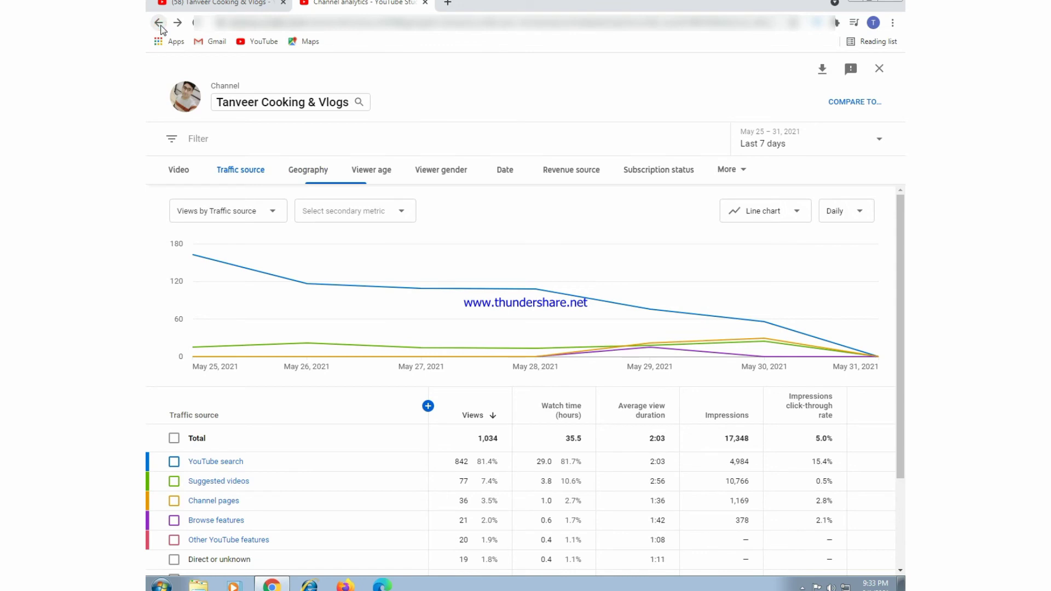
pyautogui.click(160, 24)
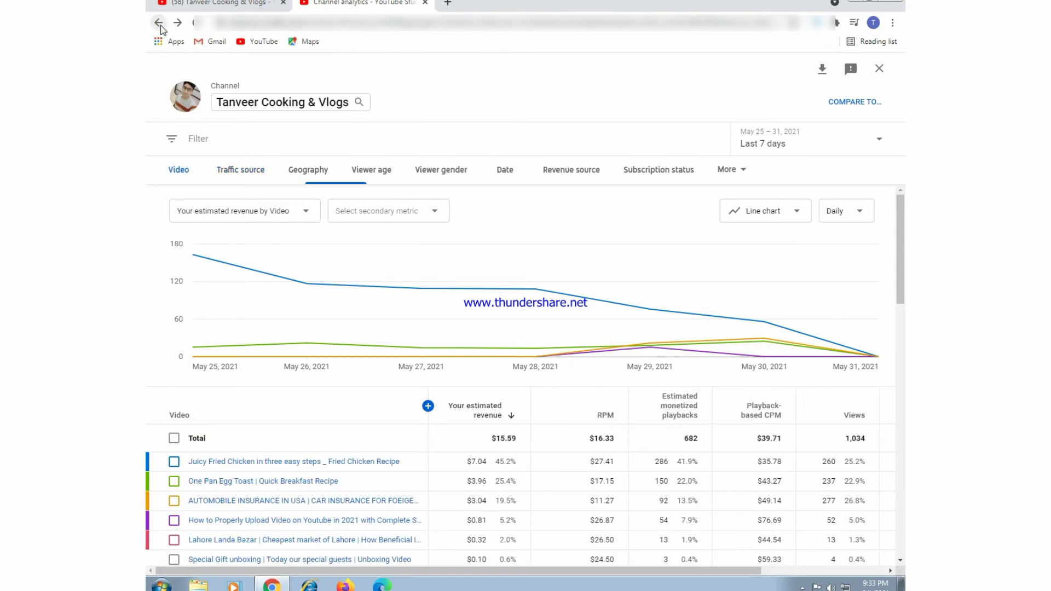
pyautogui.click(160, 26)
pyautogui.click(160, 24)
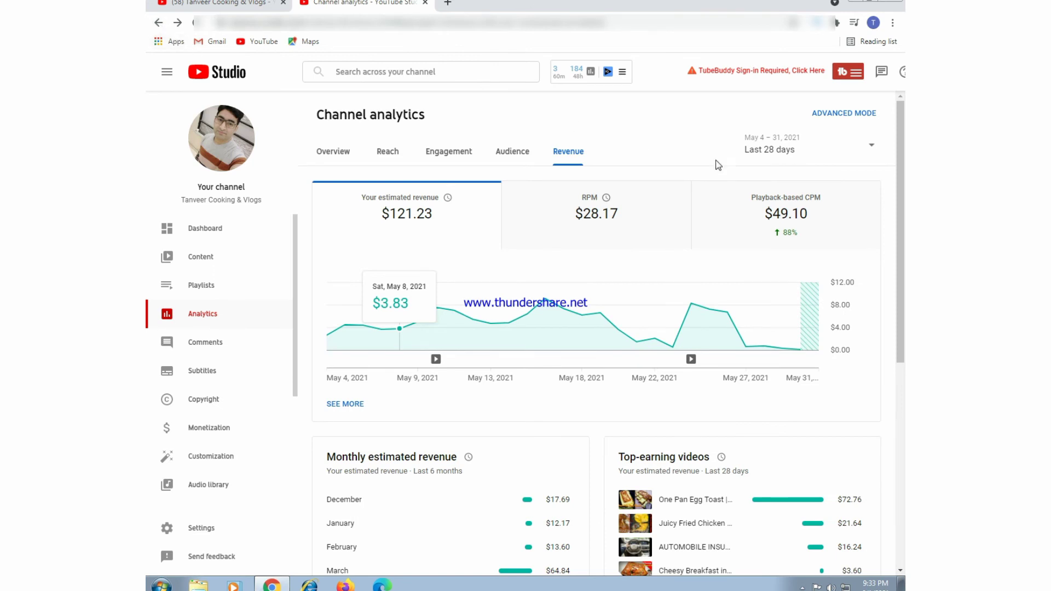
# Step: Review the monthly estimated revenue, top-earning videos, revenue sources, ad types and transaction revenue in the channel's Revenue analytics
pyautogui.moveTo(905, 221); pyautogui.dragTo(905, 363)
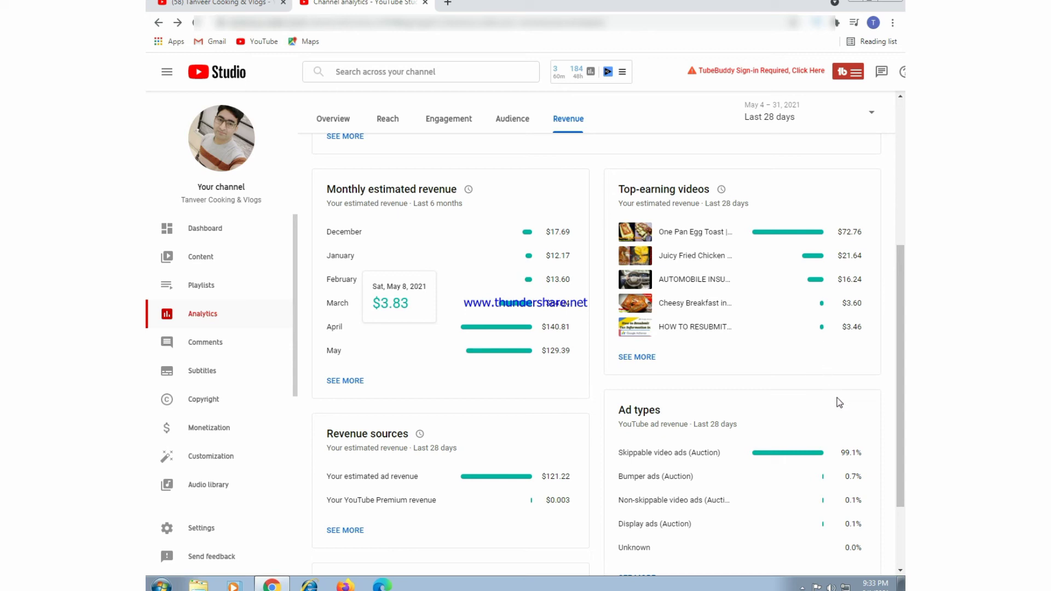
pyautogui.moveTo(901, 430); pyautogui.dragTo(904, 490)
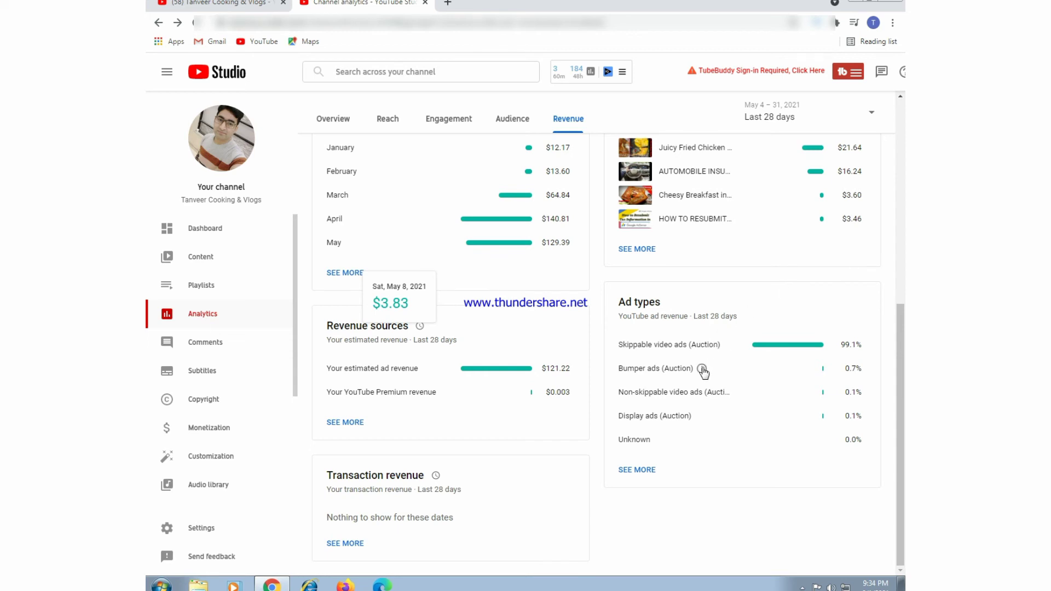
pyautogui.moveTo(705, 372)
pyautogui.moveTo(901, 495); pyautogui.dragTo(904, 295)
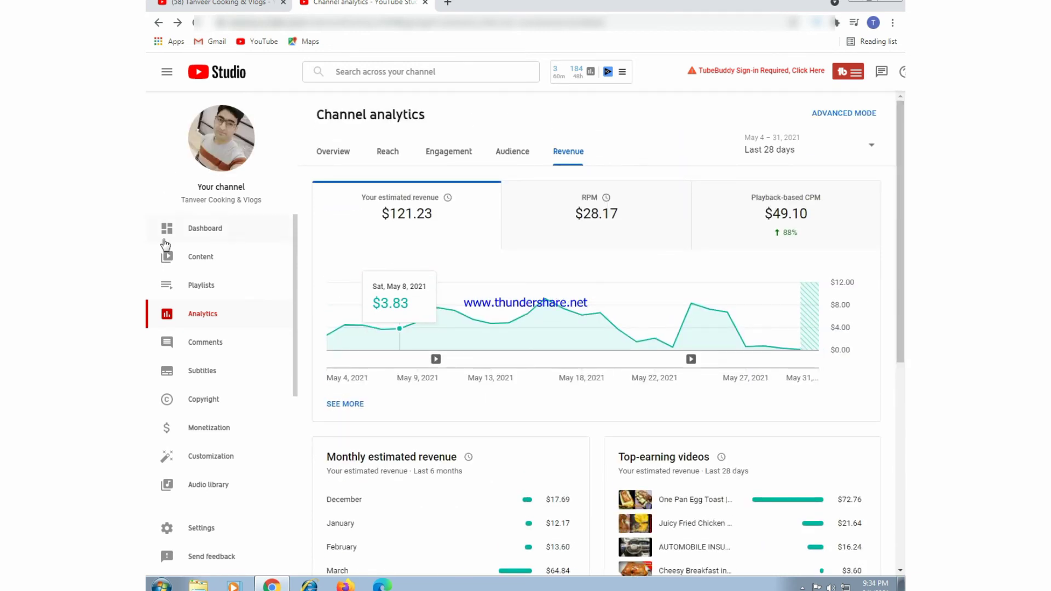
# Step: Open the channel analytics overview and review the 28-day top videos and the latest video's performance, including its click-through rate explanation
pyautogui.click(196, 317)
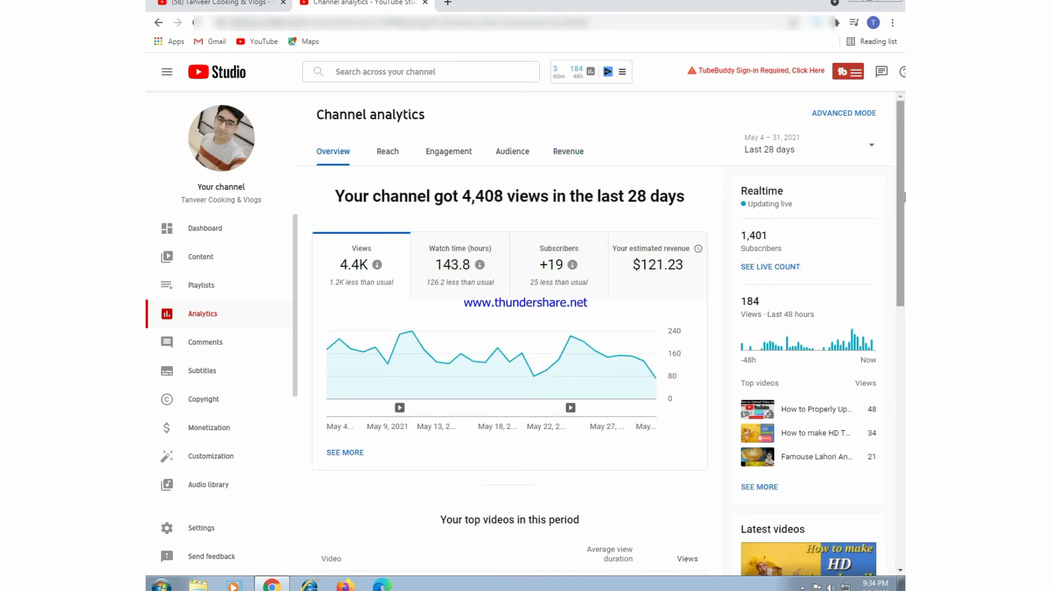
pyautogui.moveTo(905, 196); pyautogui.dragTo(904, 360)
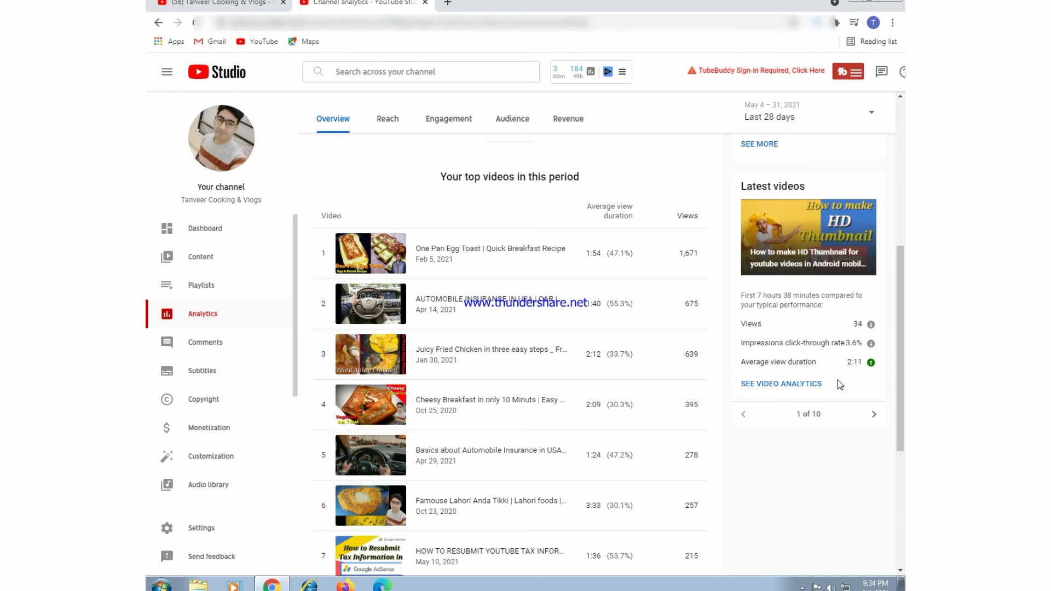
pyautogui.moveTo(820, 340)
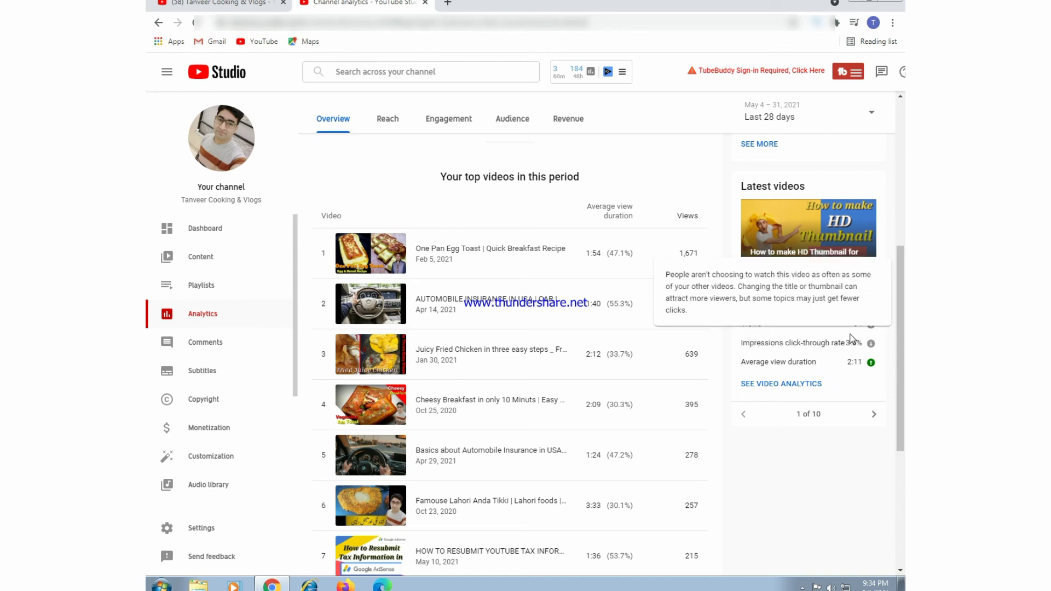
pyautogui.moveTo(864, 336)
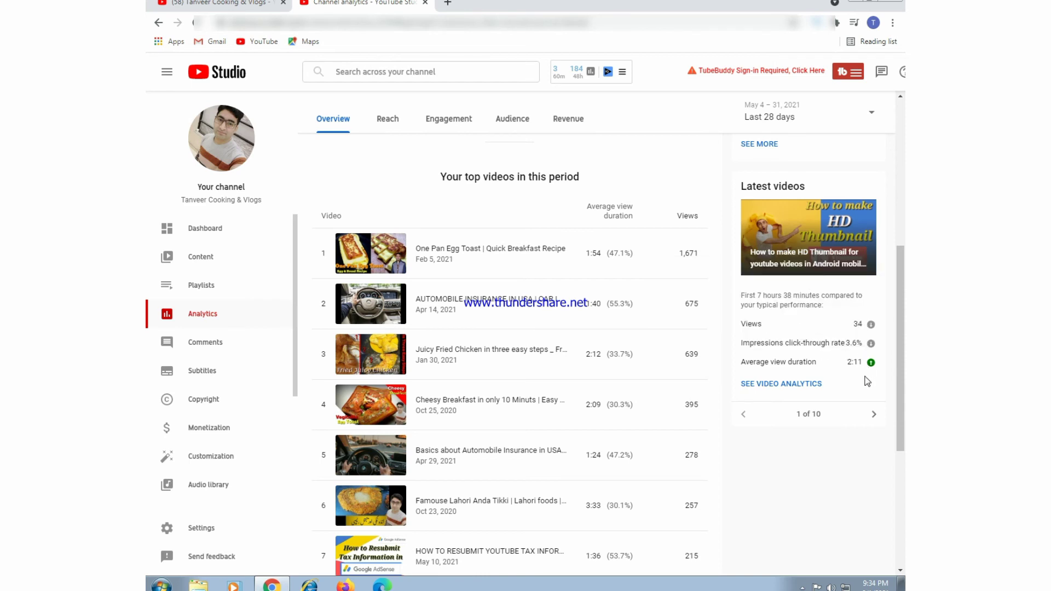
# Step: Open the analytics of the latest video, about making HD thumbnails, and review its since-published overview and audience retention section
pyautogui.click(818, 387)
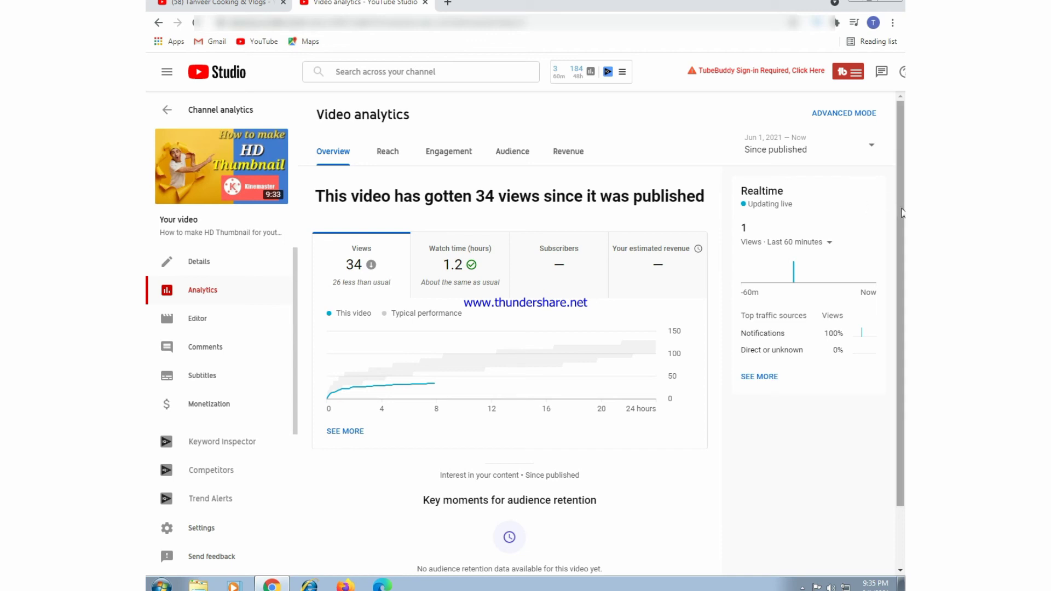
pyautogui.moveTo(903, 210); pyautogui.dragTo(903, 282)
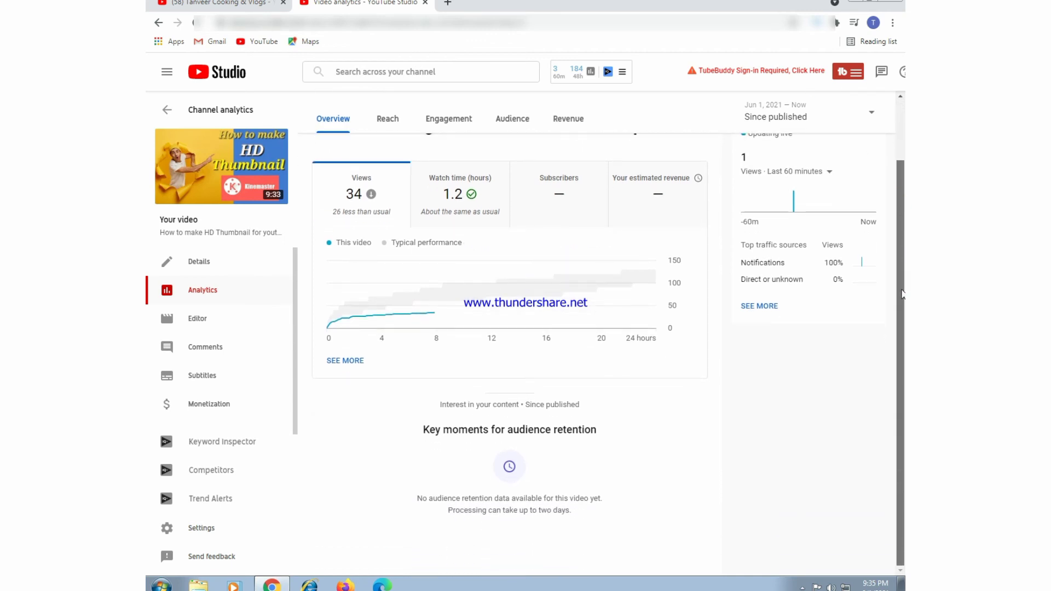
pyautogui.scroll(2, 903, 290)
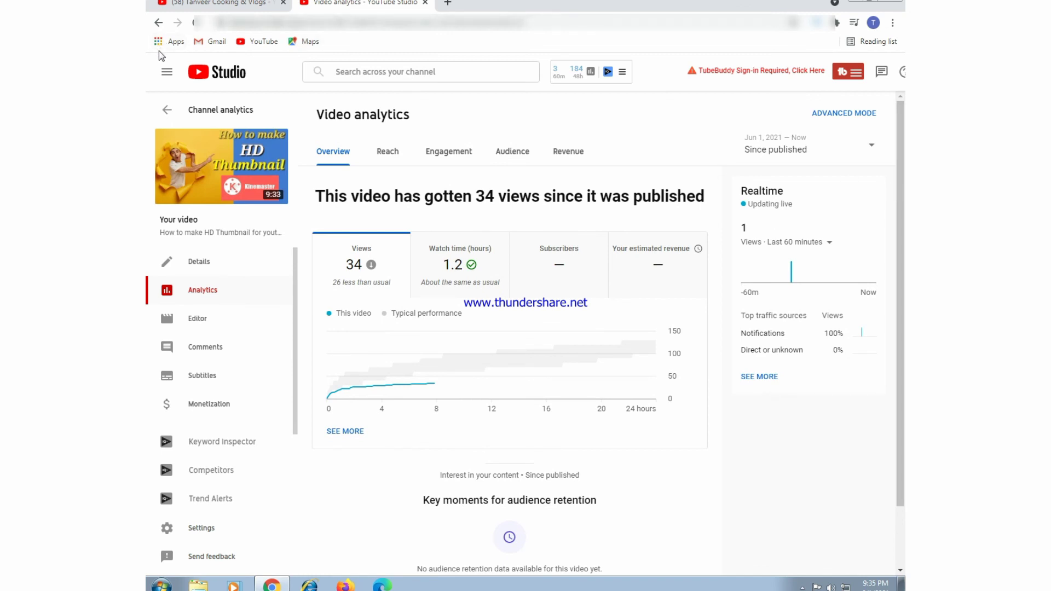
# Step: Open the HD thumbnail video's comments and give a heart to all seven published comments that have no response
pyautogui.click(219, 350)
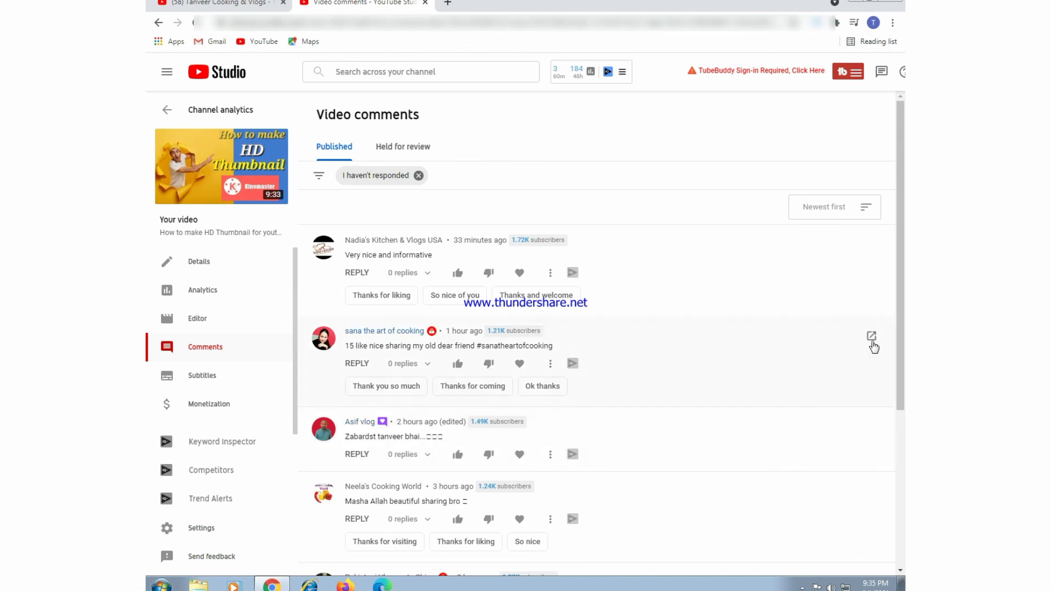
pyautogui.moveTo(900, 337); pyautogui.dragTo(904, 533)
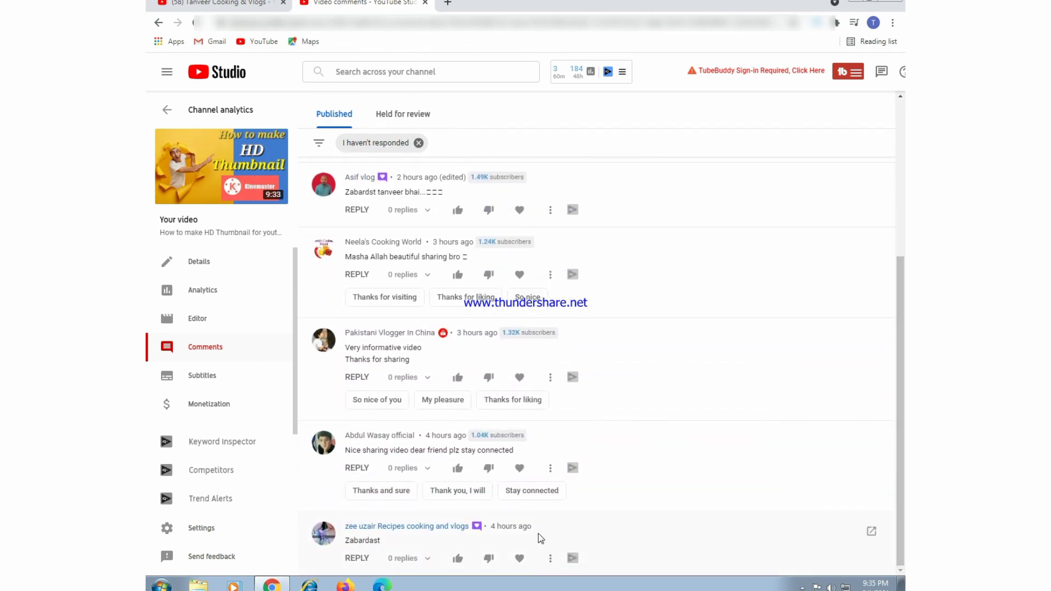
pyautogui.click(520, 559)
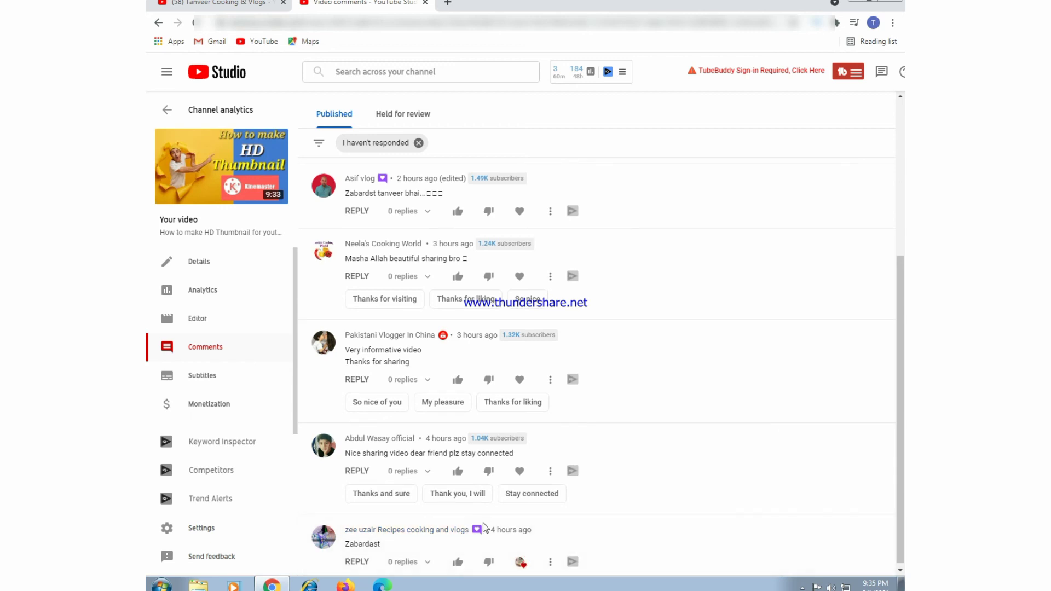
pyautogui.click(519, 471)
pyautogui.click(519, 380)
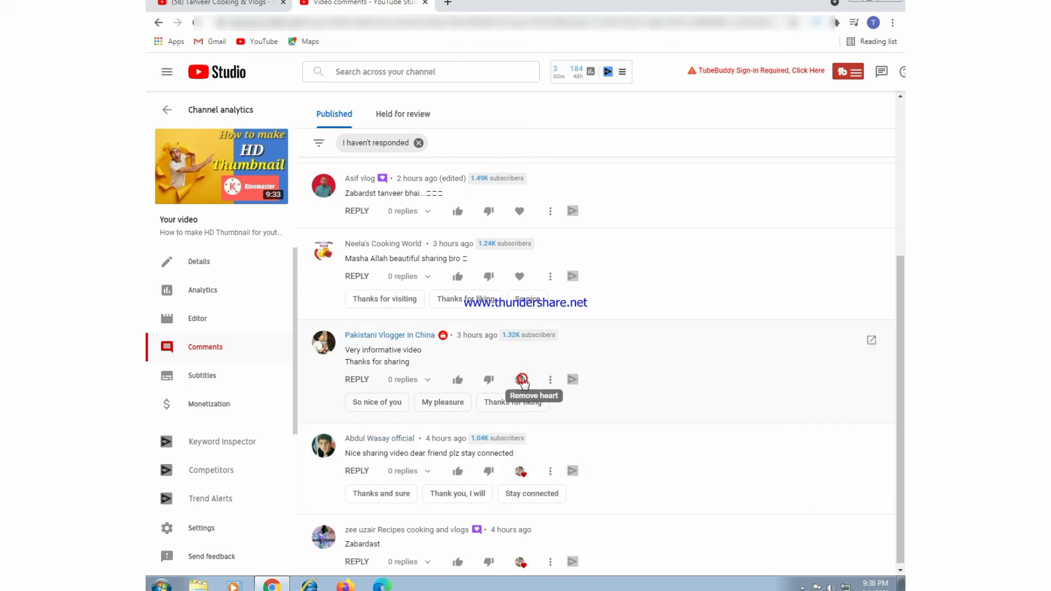
pyautogui.click(519, 276)
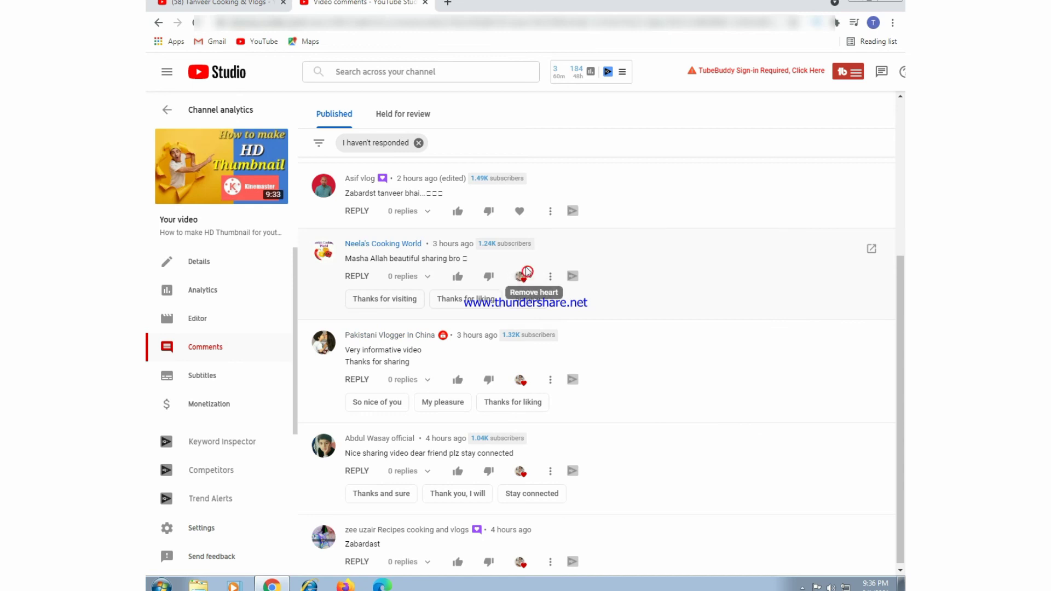
pyautogui.click(519, 210)
pyautogui.moveTo(903, 332); pyautogui.dragTo(903, 209)
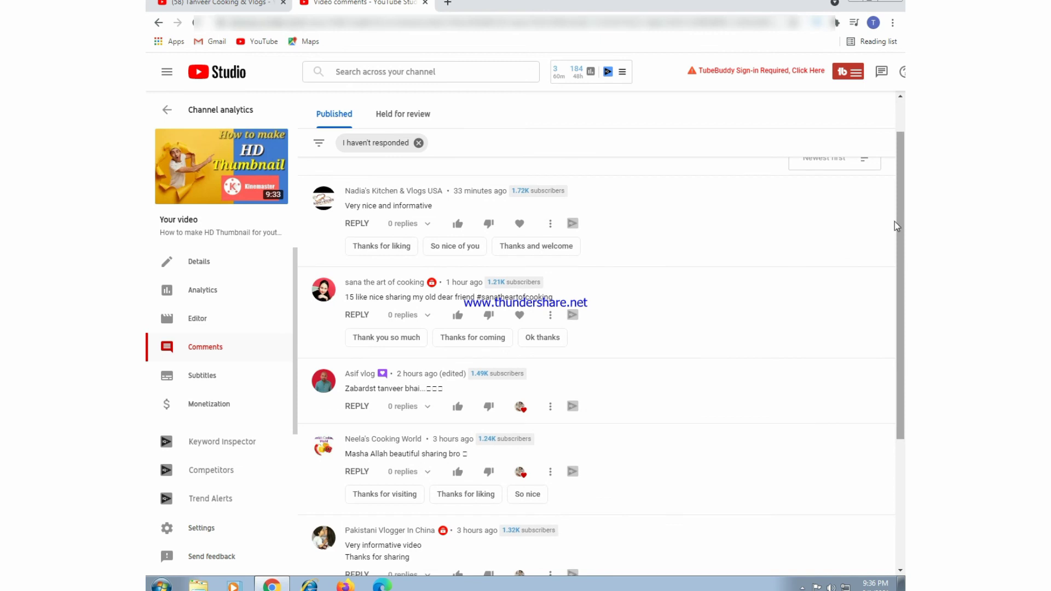
pyautogui.click(520, 314)
pyautogui.click(519, 225)
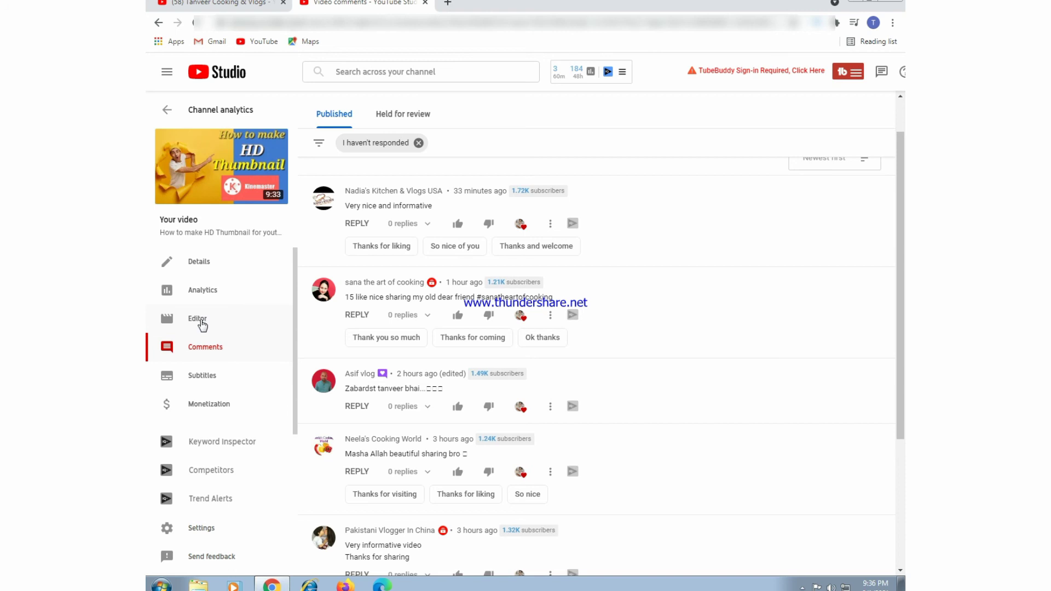
# Step: Open the HD thumbnail video's monetization settings and review the types of ads and the locations of video ads
pyautogui.click(203, 407)
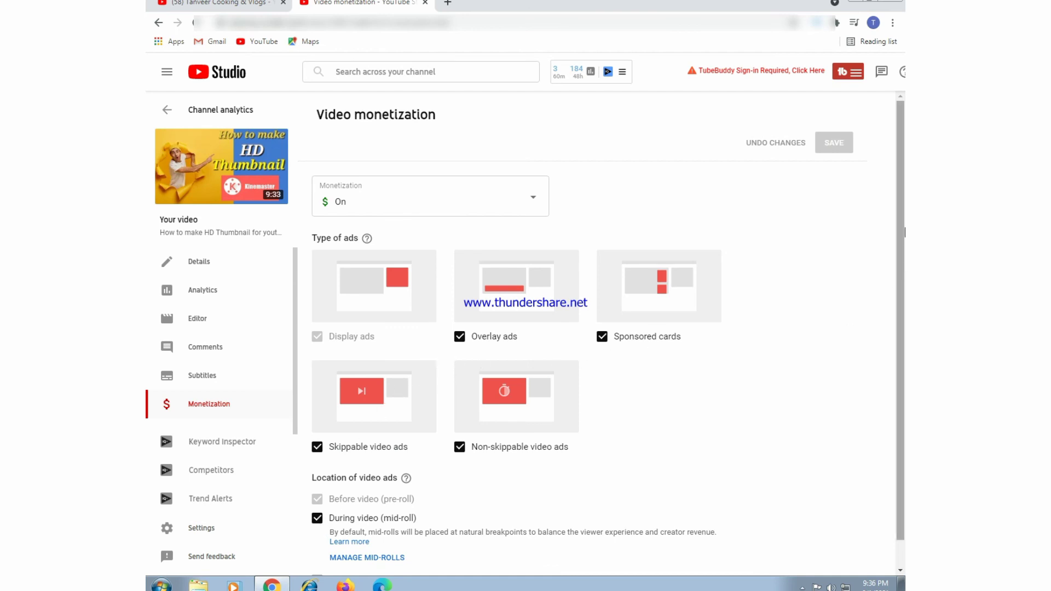
pyautogui.scroll(-1, 902, 226)
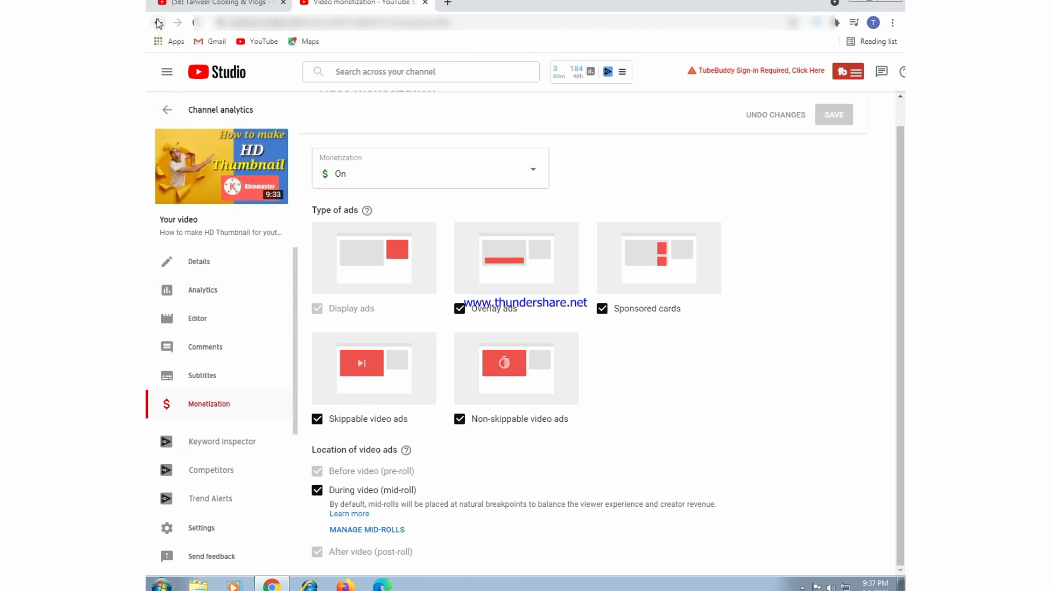
# Step: Review the channel's top videos for the last 28 days in the analytics overview and go back to the video's comments
pyautogui.click(160, 111)
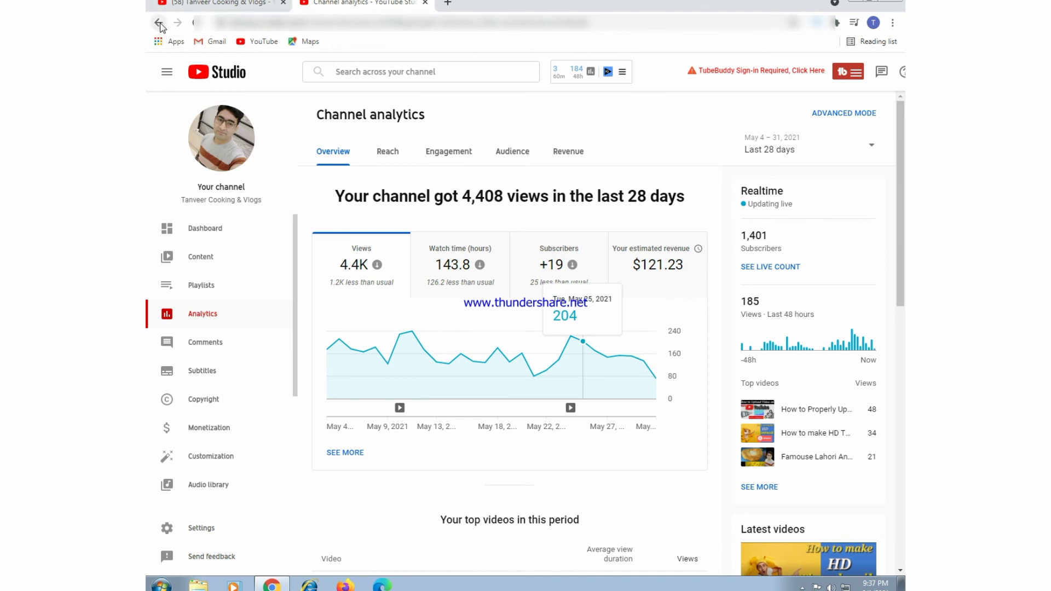
pyautogui.moveTo(901, 206); pyautogui.dragTo(904, 462)
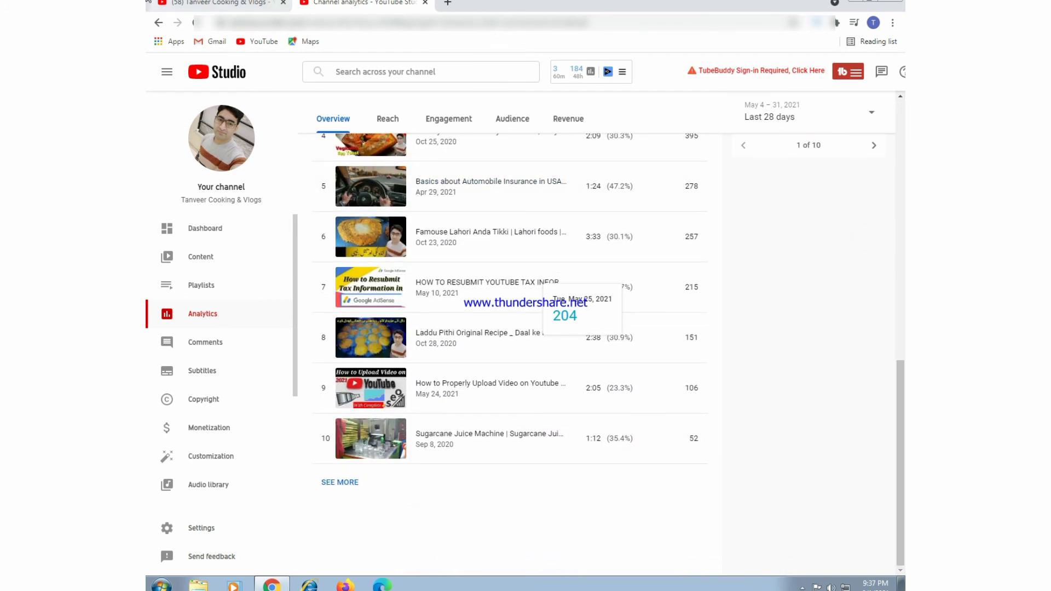
pyautogui.click(157, 23)
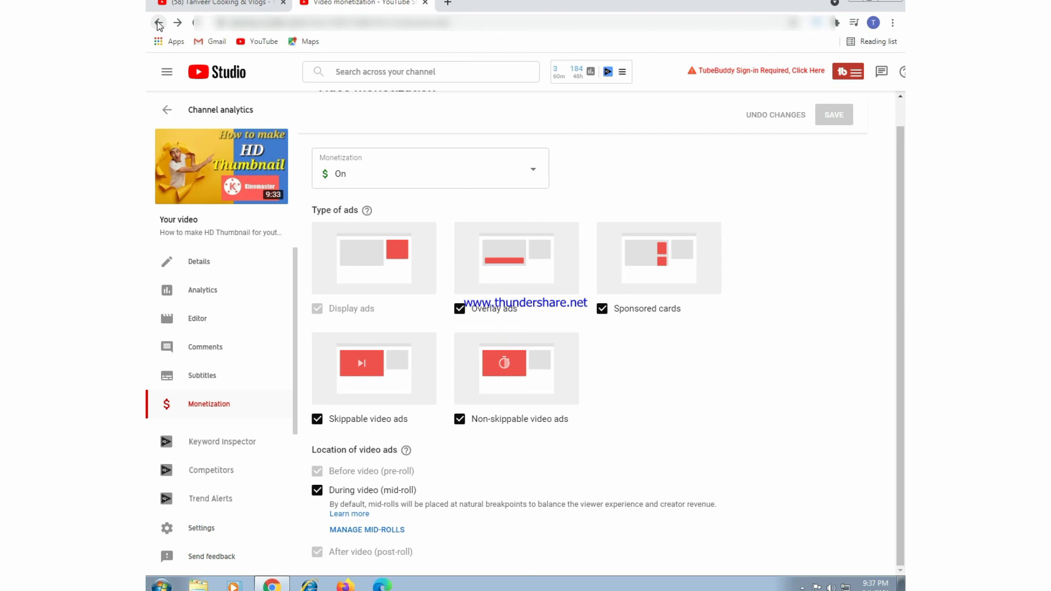
pyautogui.click(158, 23)
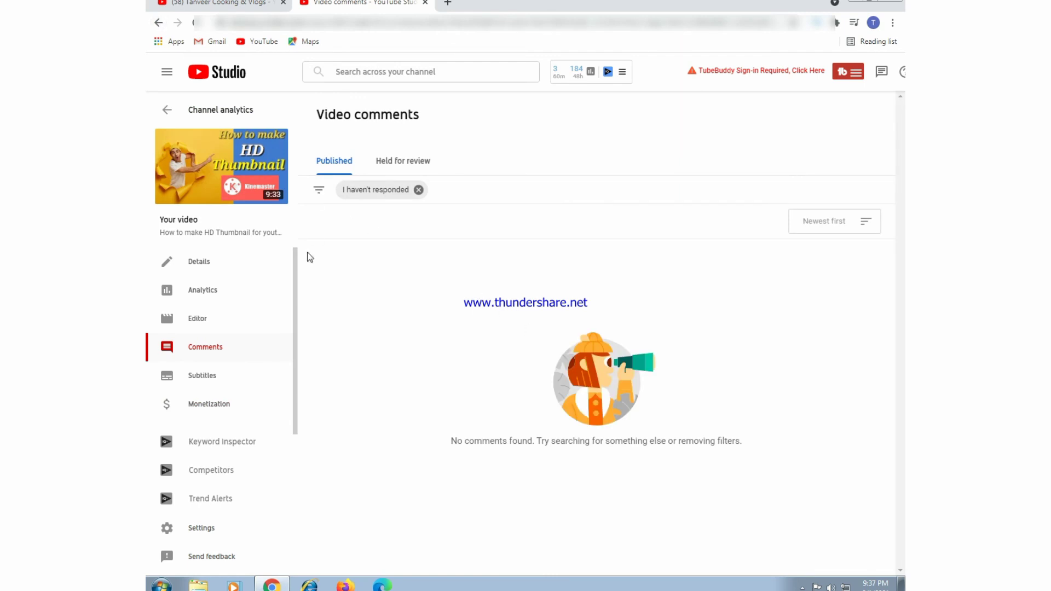
# Step: Minimize the browser window to the desktop and show the hidden notification-area icons
pyautogui.click(861, 2)
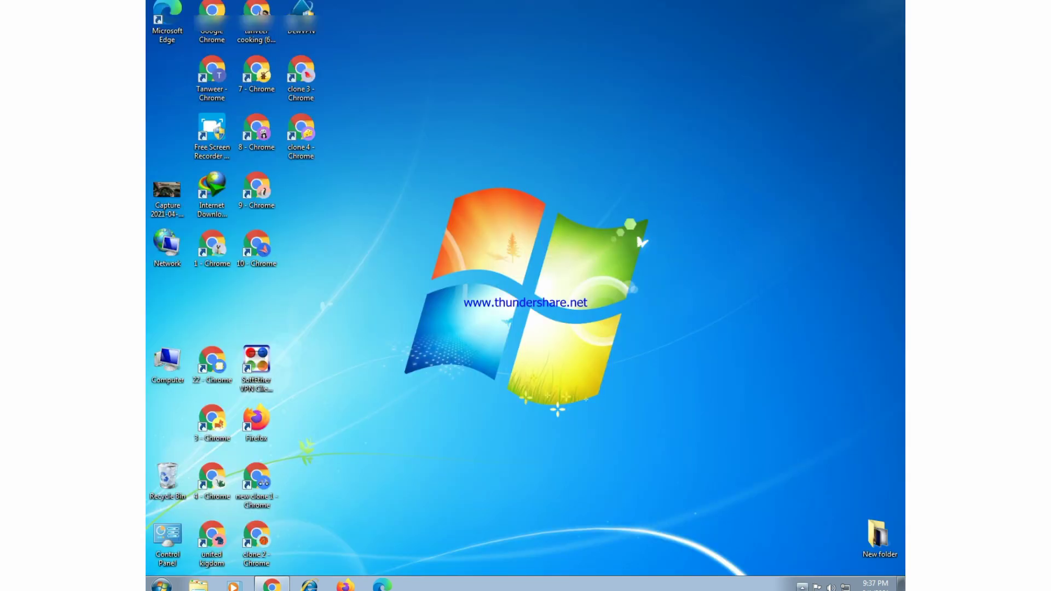
pyautogui.click(802, 587)
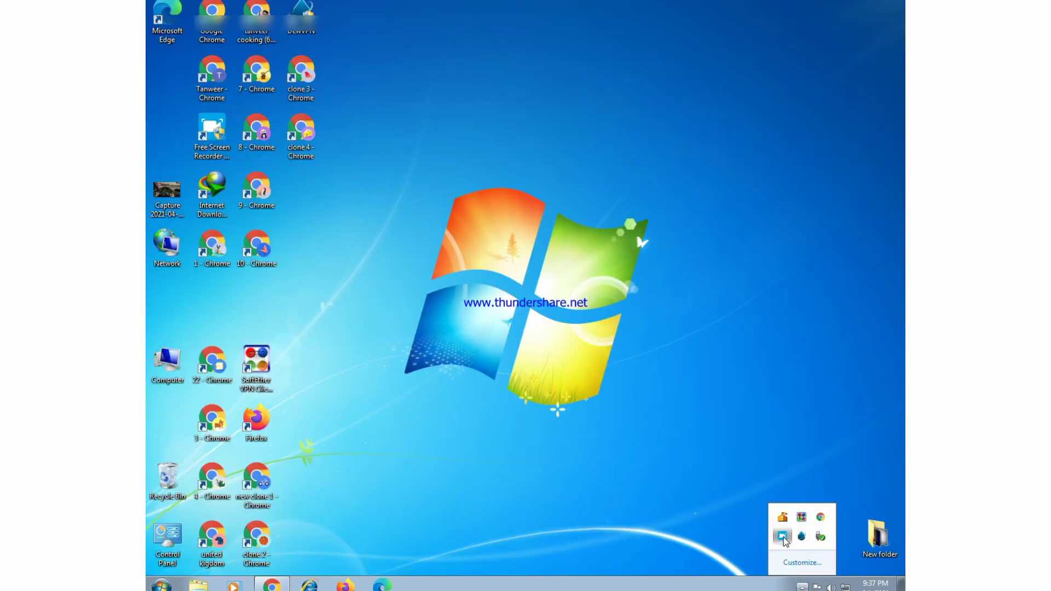